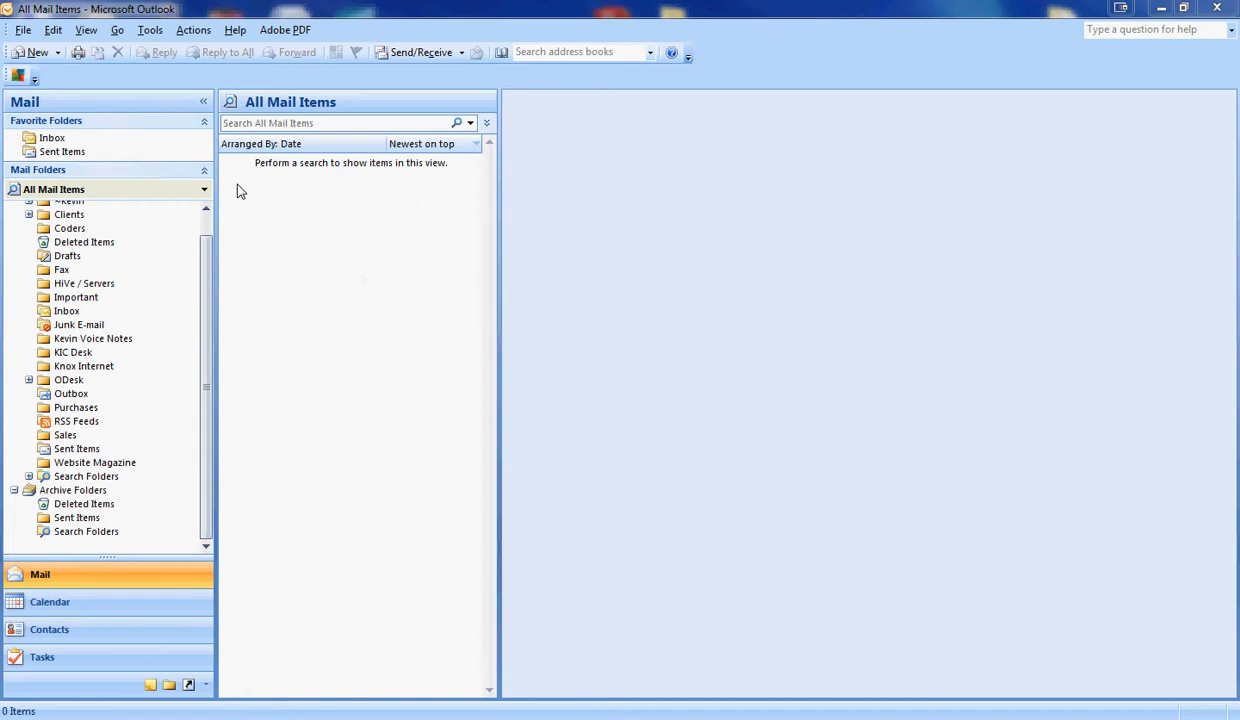
- Open the Tools menu over the empty mail window
{"action": "left_click", "coordinate": [150, 31]}
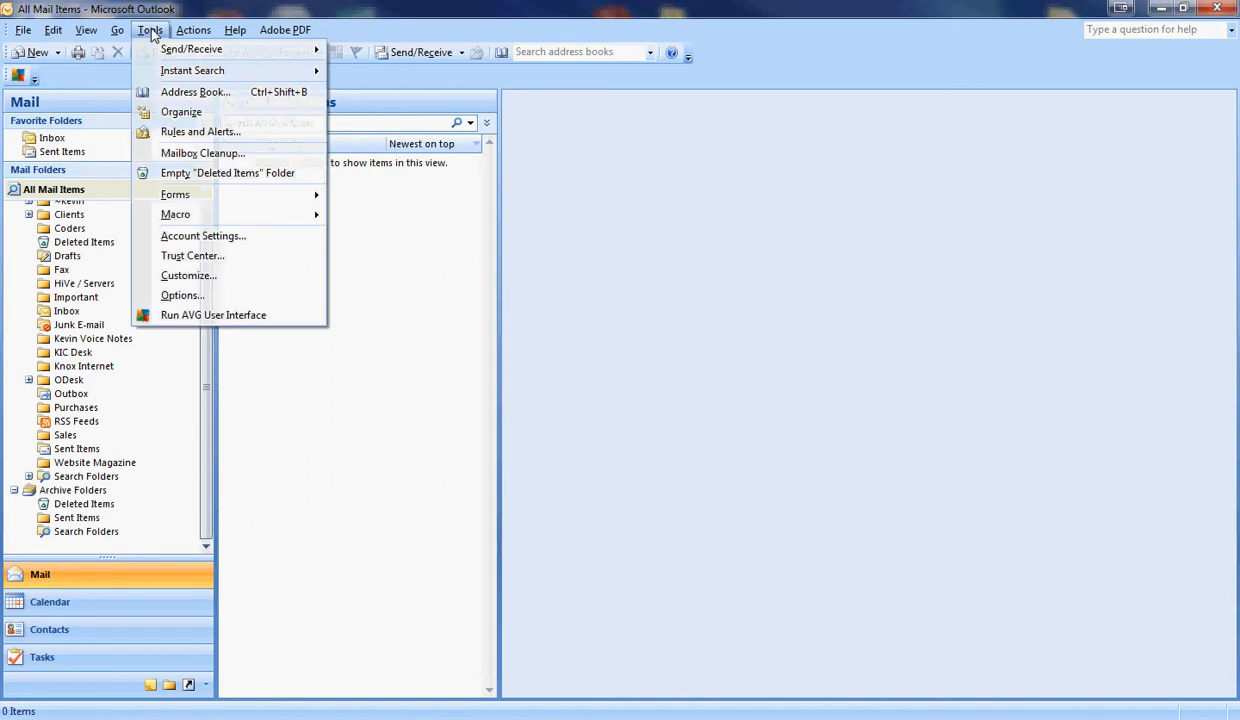
- Open Account Settings and start adding a new e-mail account from the E-mail tab
{"action": "left_click", "coordinate": [250, 238]}
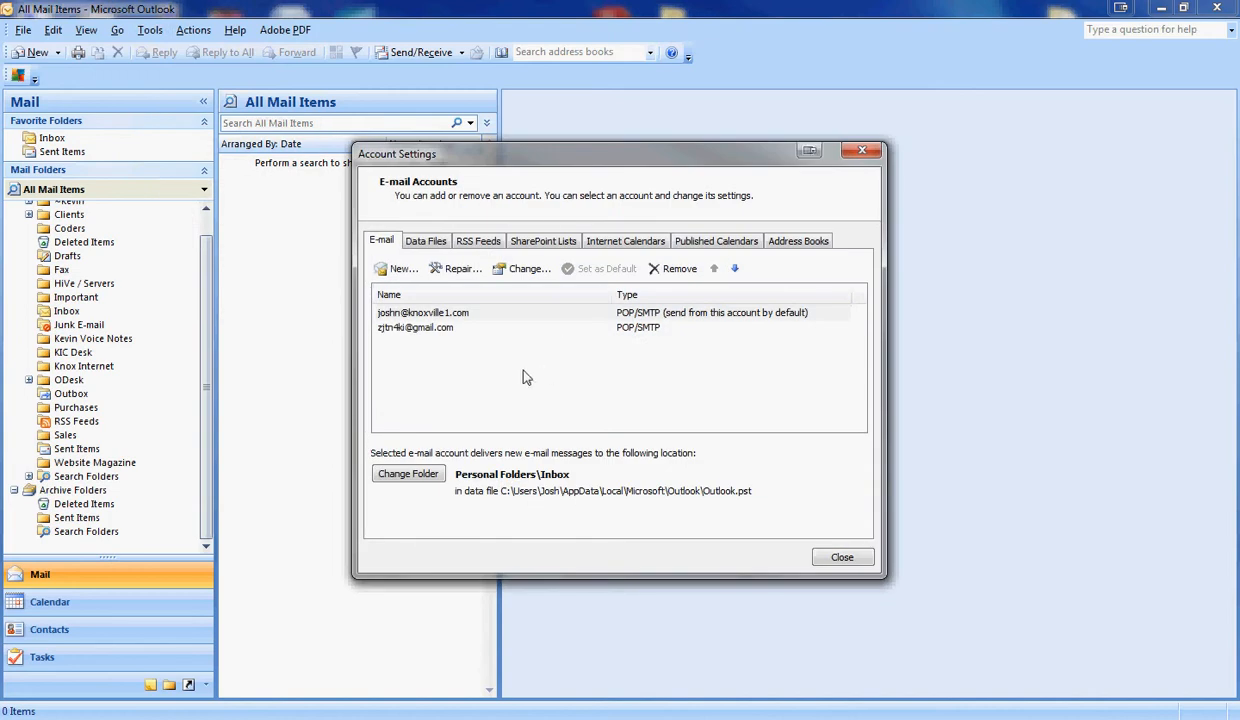
{"action": "left_click_drag", "start_coordinate": [605, 158], "coordinate": [547, 126]}
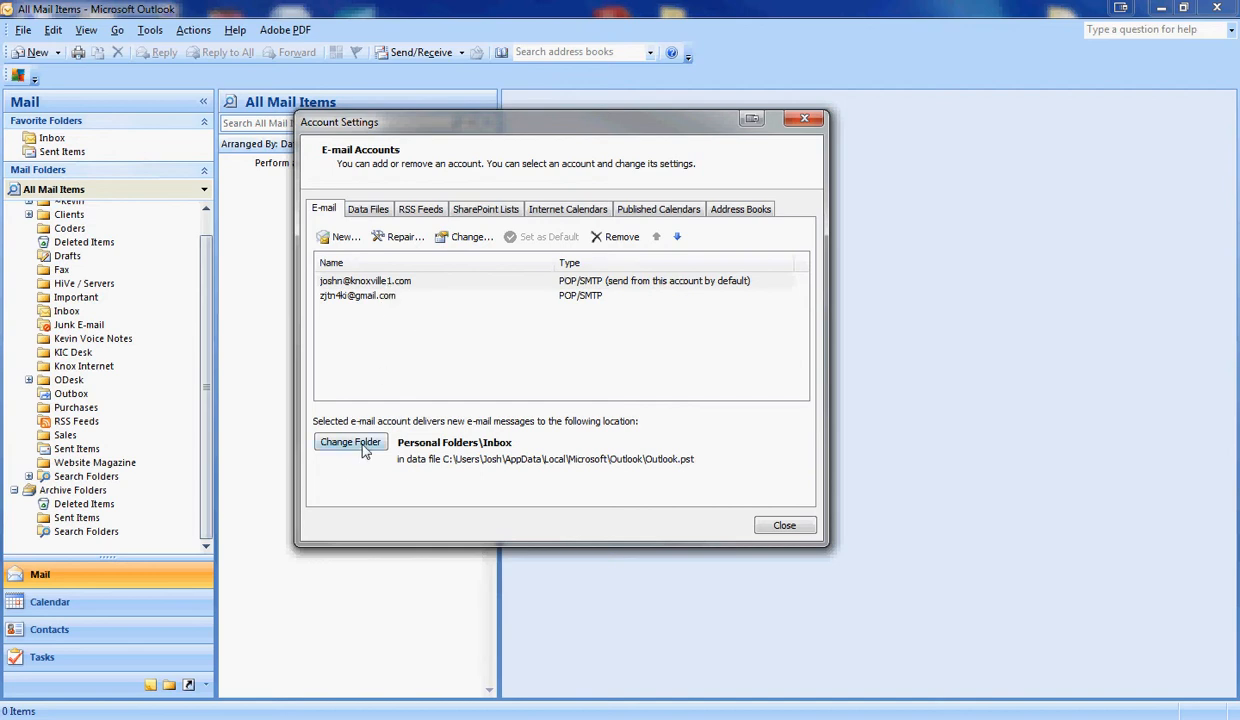
{"action": "left_click", "coordinate": [336, 243]}
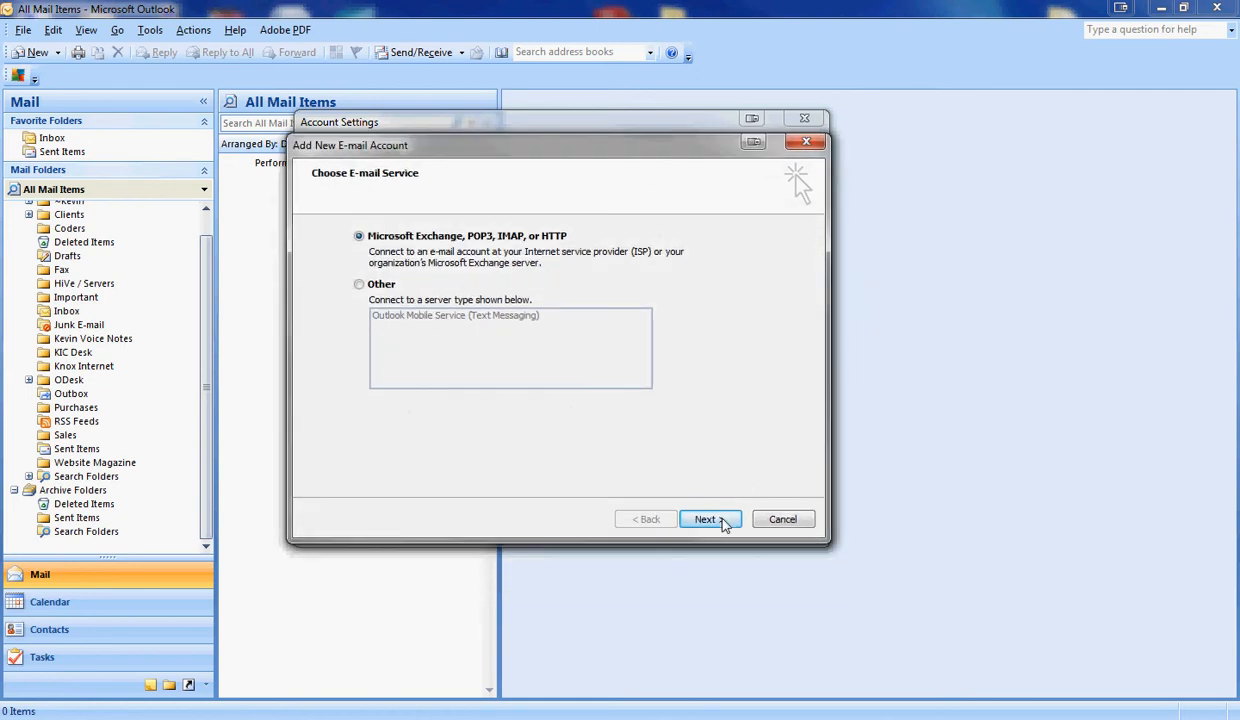
- Choose manual server configuration with Internet E-mail as the service type
{"action": "left_click", "coordinate": [720, 520]}
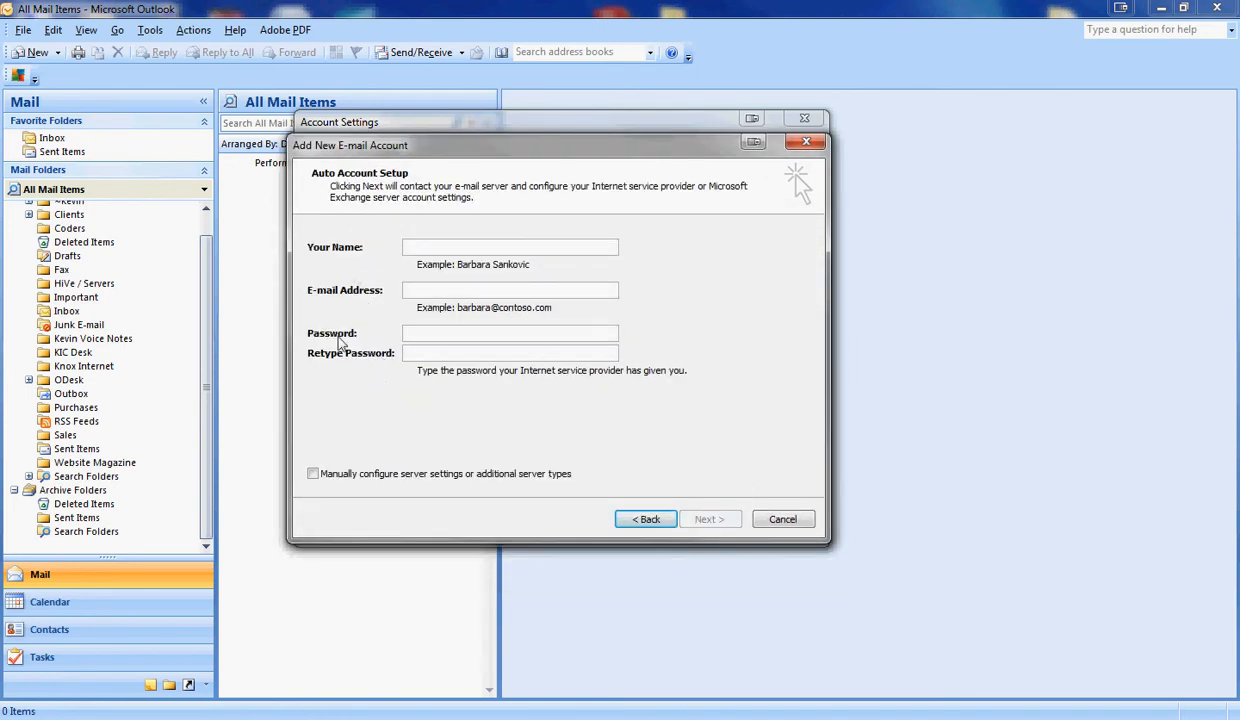
{"action": "left_click", "coordinate": [313, 475]}
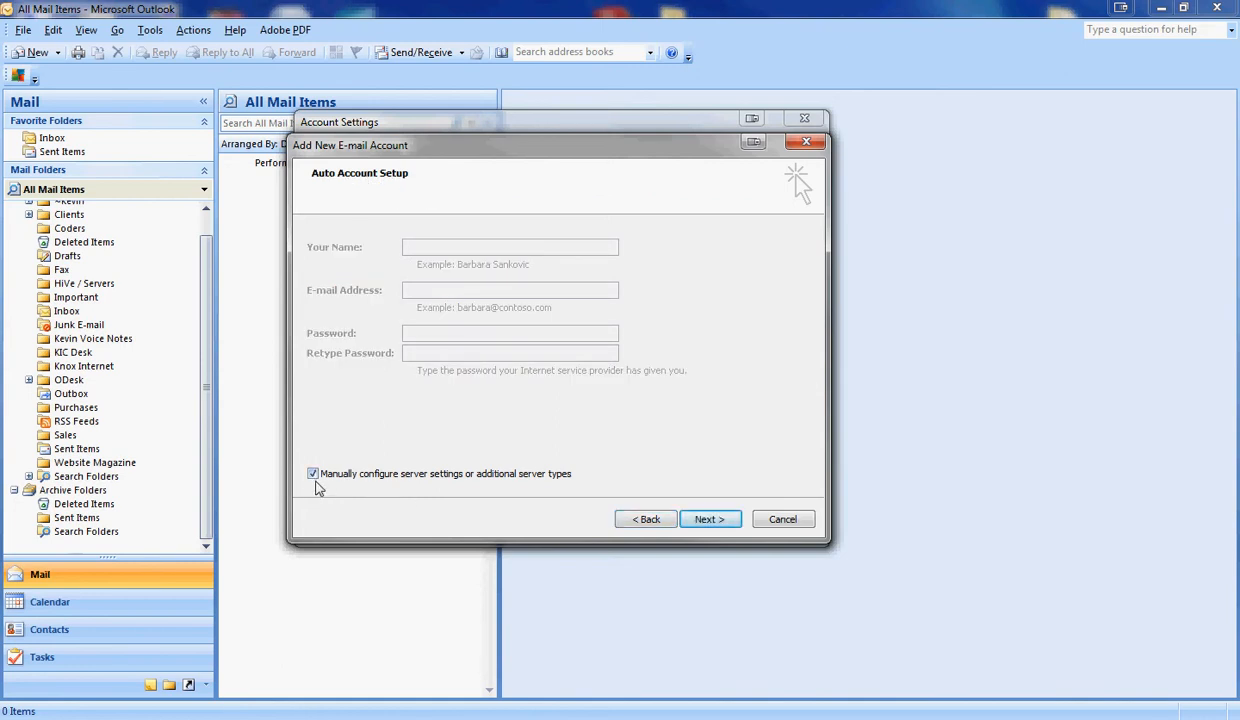
{"action": "left_click", "coordinate": [709, 519]}
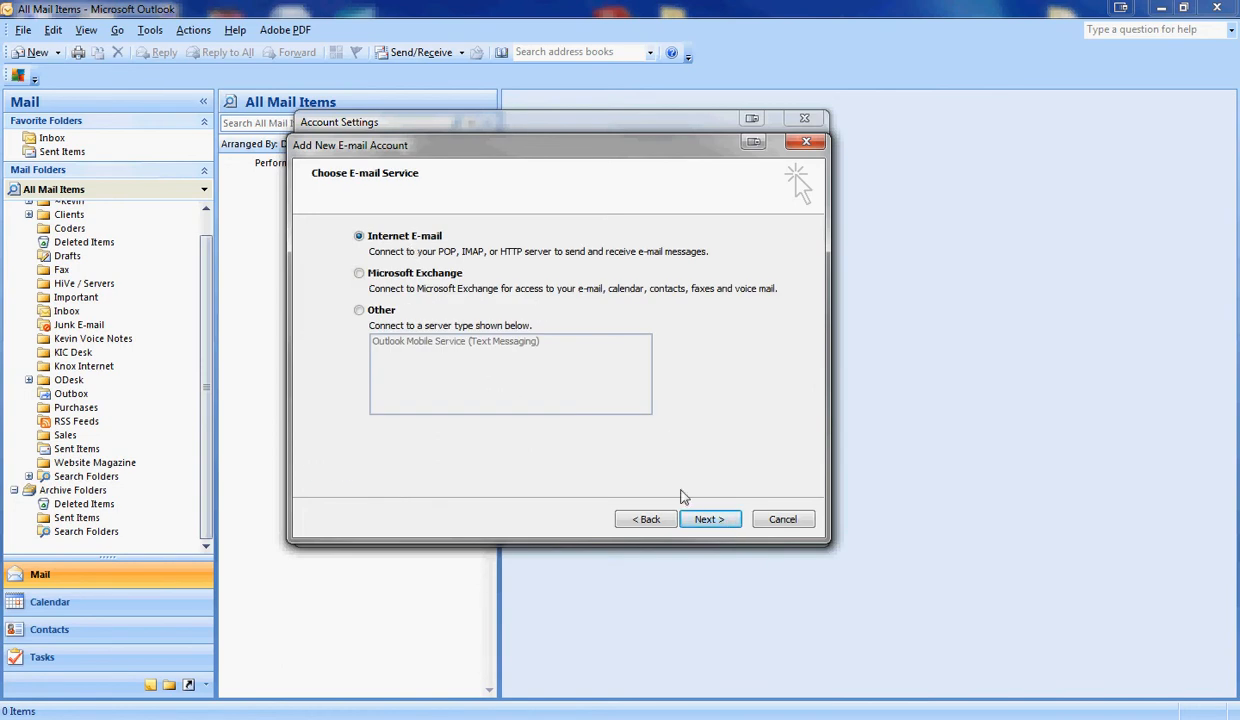
{"action": "left_click", "coordinate": [690, 519]}
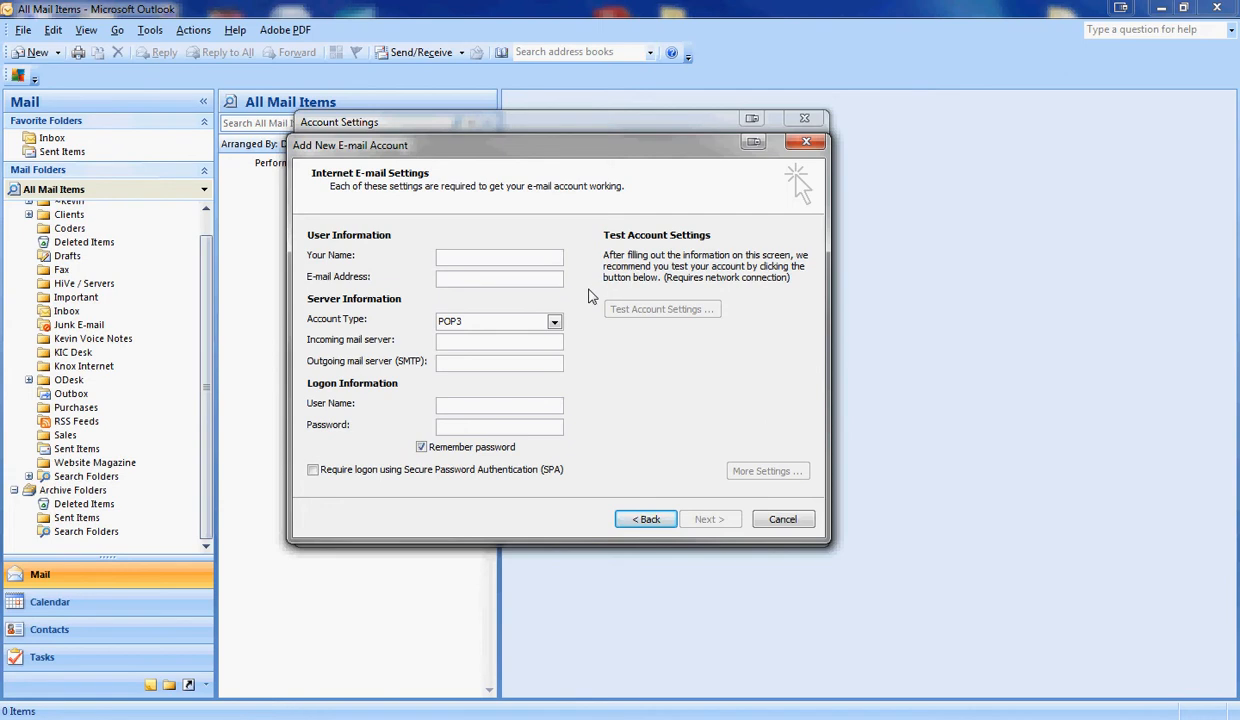
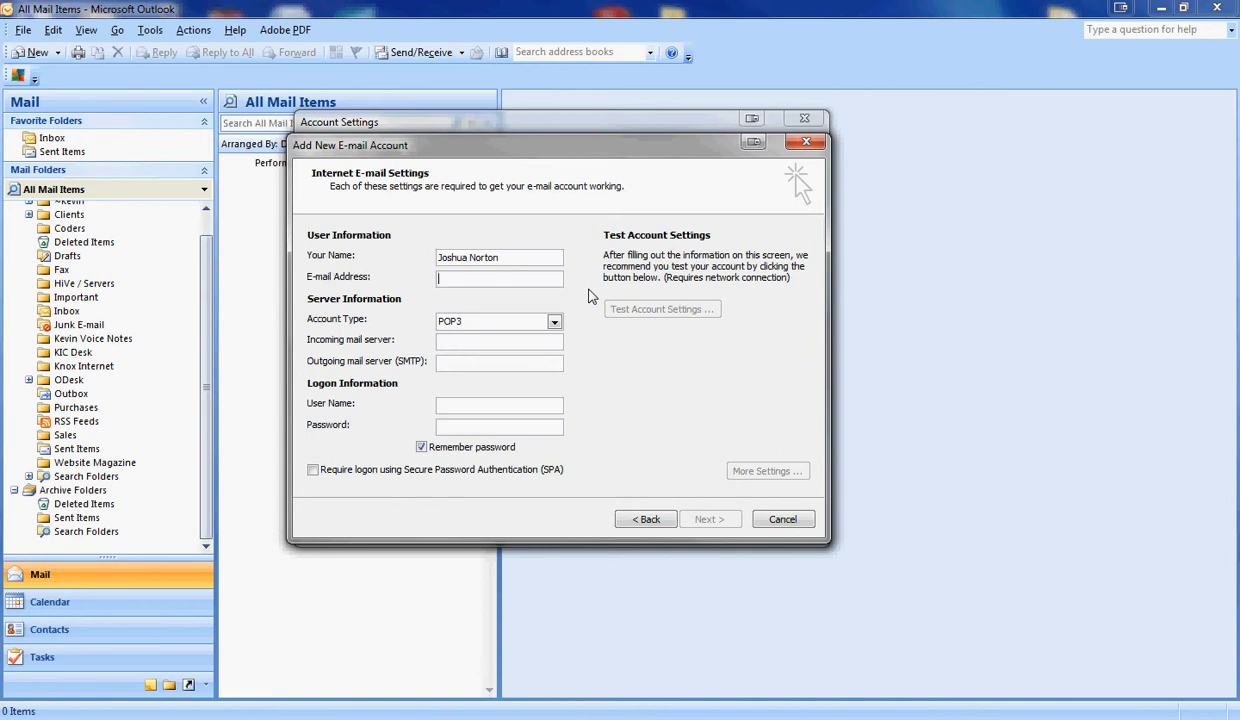
- Enter the user's full name and e-mail address
{"action": "key", "text": "Tab"}
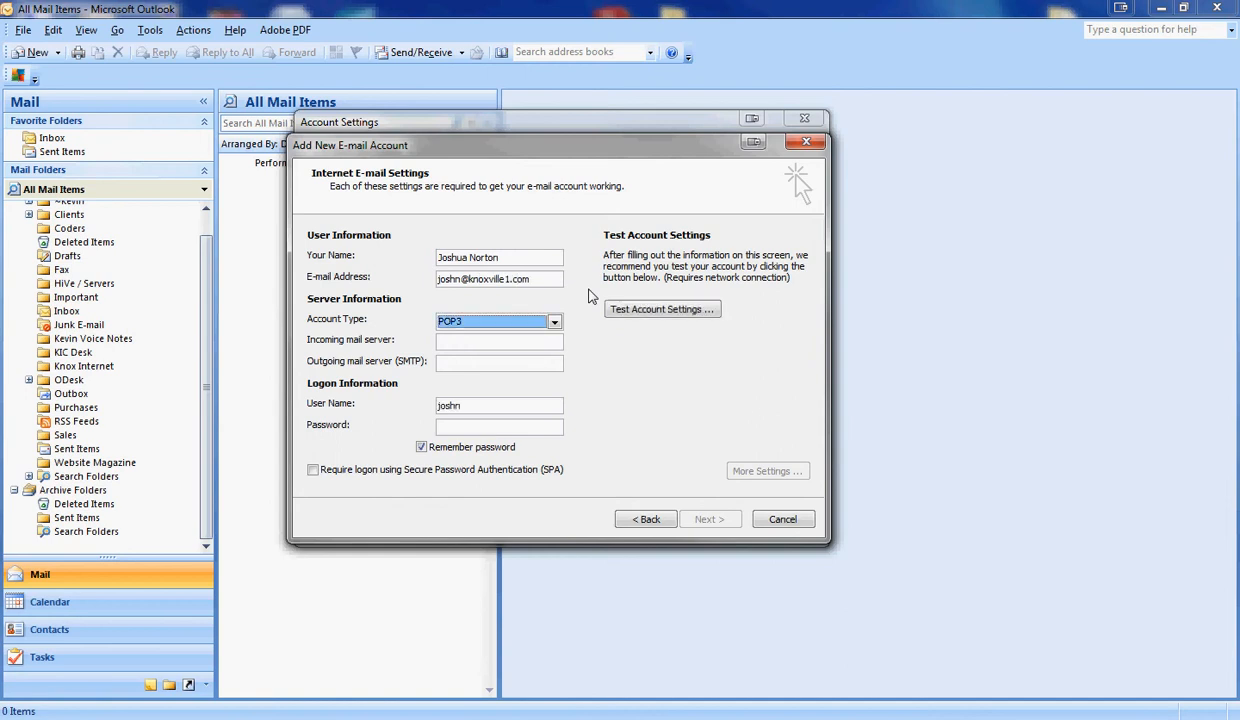
- Set servers mail.knoxville1.com and smtp.knoxville1.com, with the full address as user name and a password
{"action": "key", "text": "Tab"}
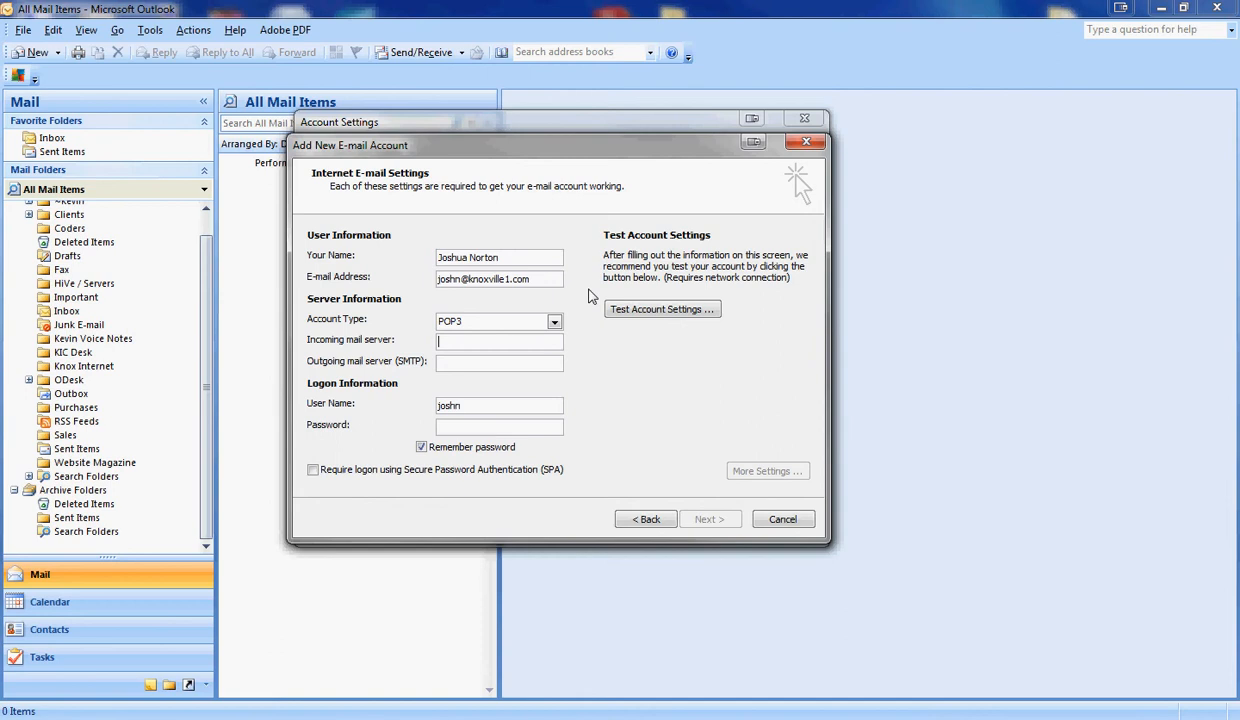
{"action": "type", "text": "mail."}
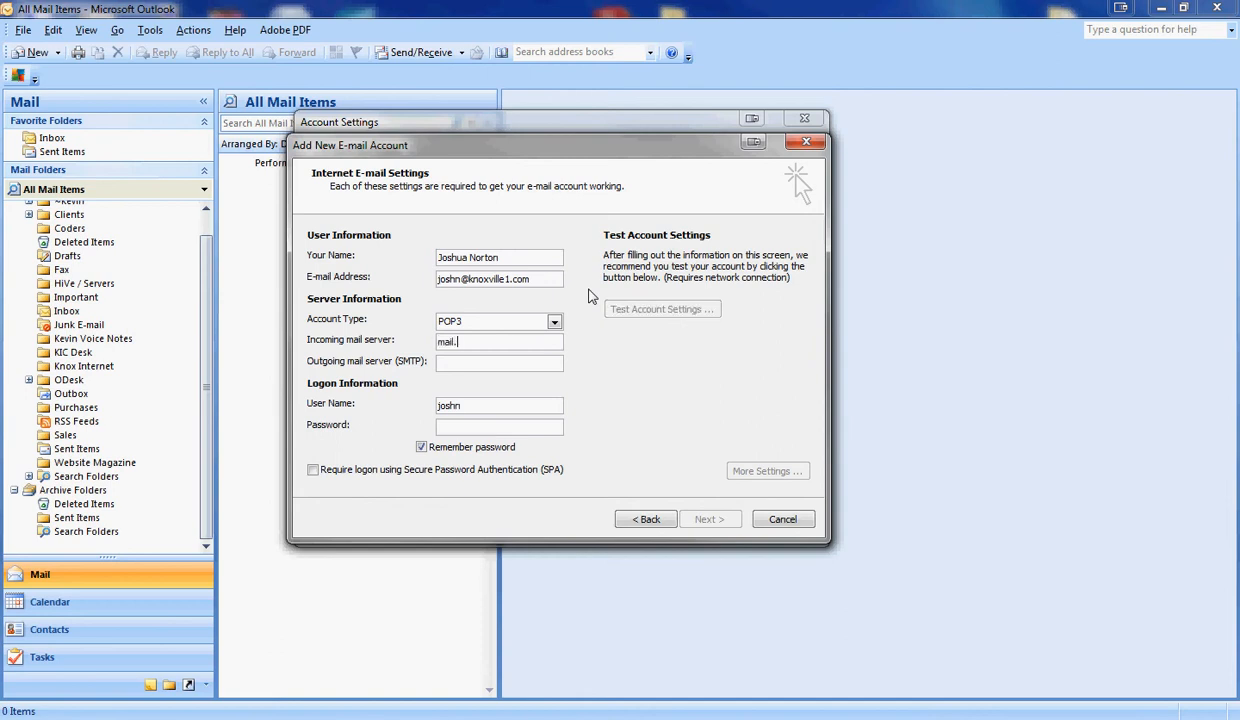
{"action": "type", "text": "yourdomain.com"}
{"action": "key", "text": "BackSpace"}
{"action": "key", "text": "BackSpace"}
{"action": "key", "text": "BackSpace"}
{"action": "key", "text": "BackSpace"}
{"action": "key", "text": "BackSpace"}
{"action": "key", "text": "BackSpace"}
{"action": "key", "text": "BackSpace"}
{"action": "key", "text": "BackSpace"}
{"action": "key", "text": "BackSpace"}
{"action": "key", "text": "BackSpace"}
{"action": "key", "text": "BackSpace"}
{"action": "key", "text": "BackSpace"}
{"action": "key", "text": "BackSpace"}
{"action": "key", "text": "BackSpace"}
{"action": "type", "text": "knoxville1.com"}
{"action": "type", "text": "smtp"}
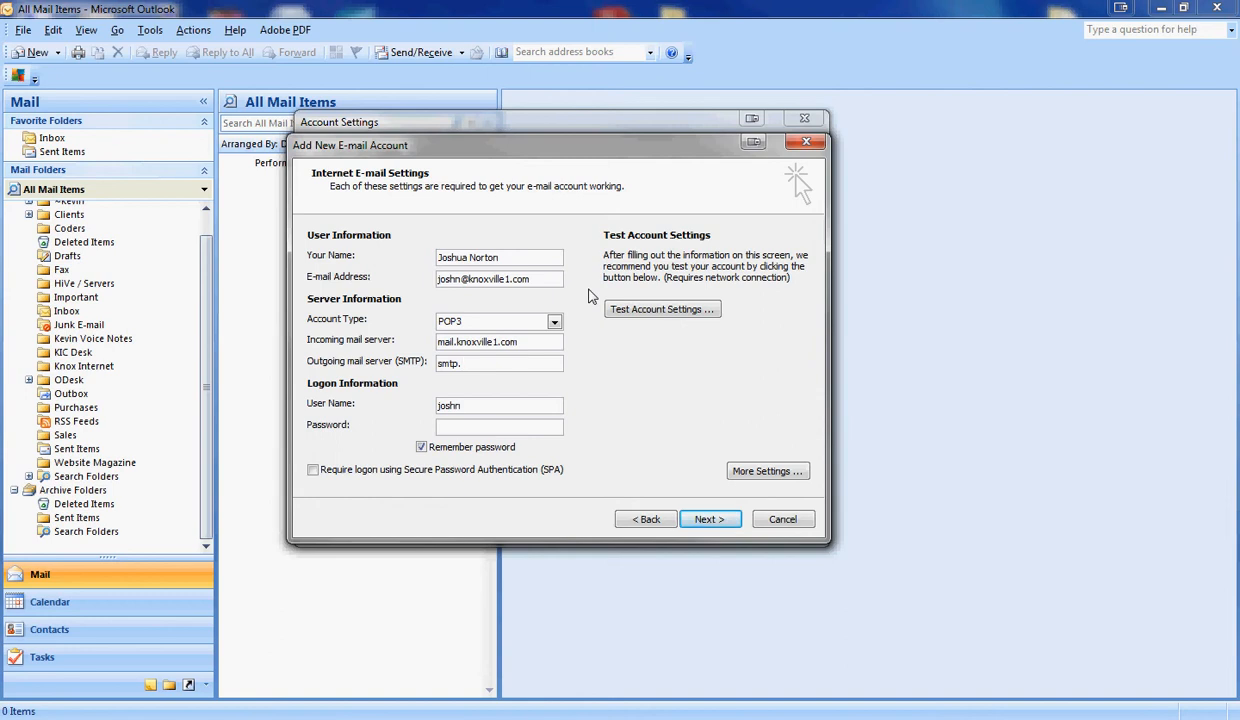
{"action": "type", "text": ".knoxville1.com"}
{"action": "key", "text": "Tab"}
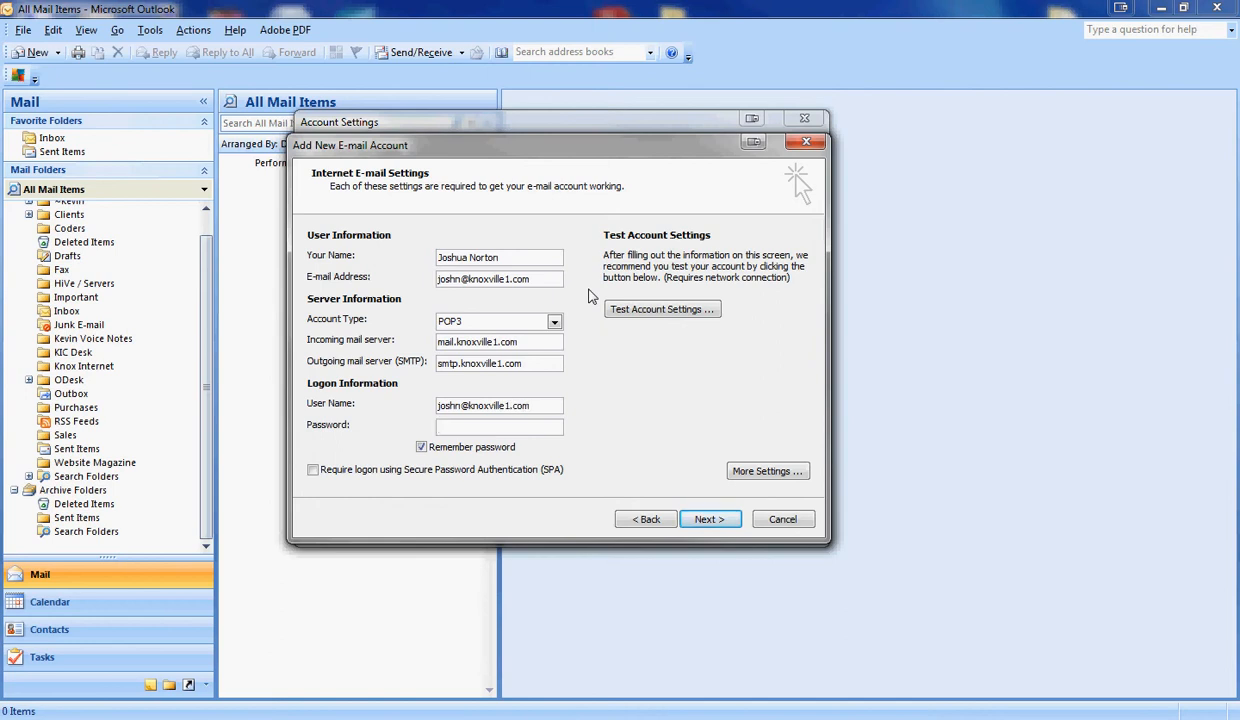
{"action": "type", "text": "******"}
- In More Settings, require SMTP authentication using the incoming server's settings and view server ports
{"action": "left_click", "coordinate": [766, 472]}
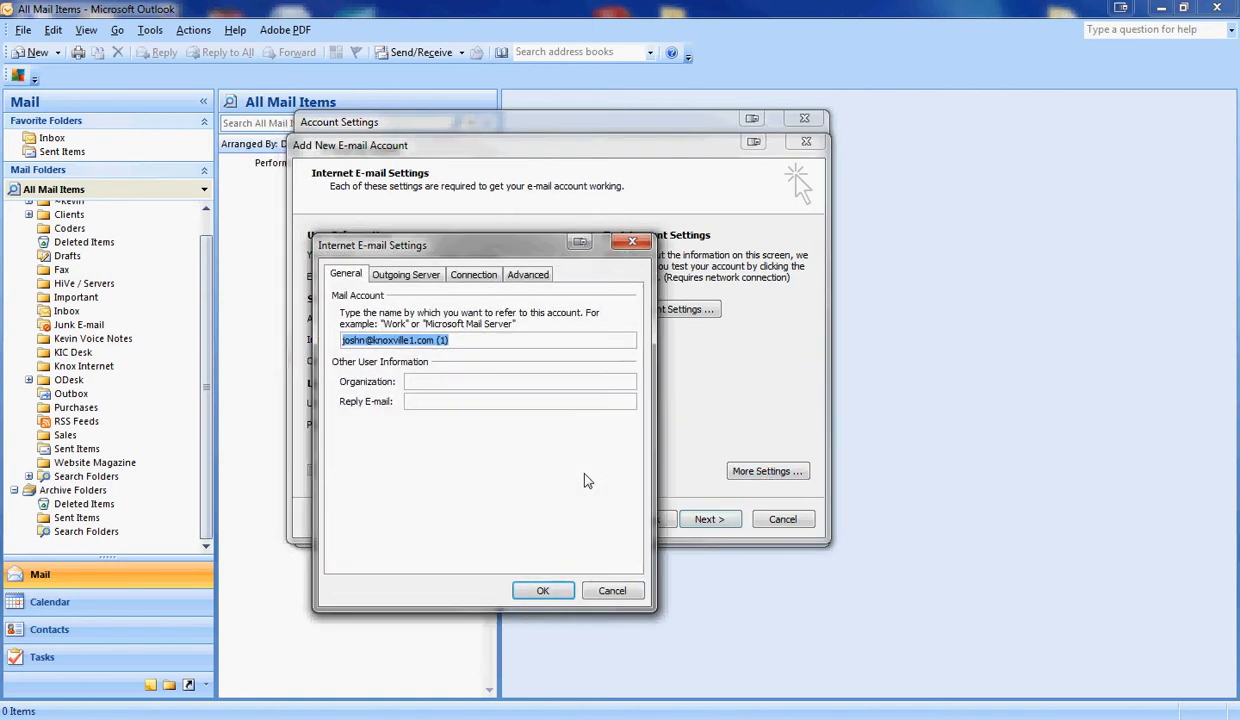
{"action": "left_click", "coordinate": [405, 278]}
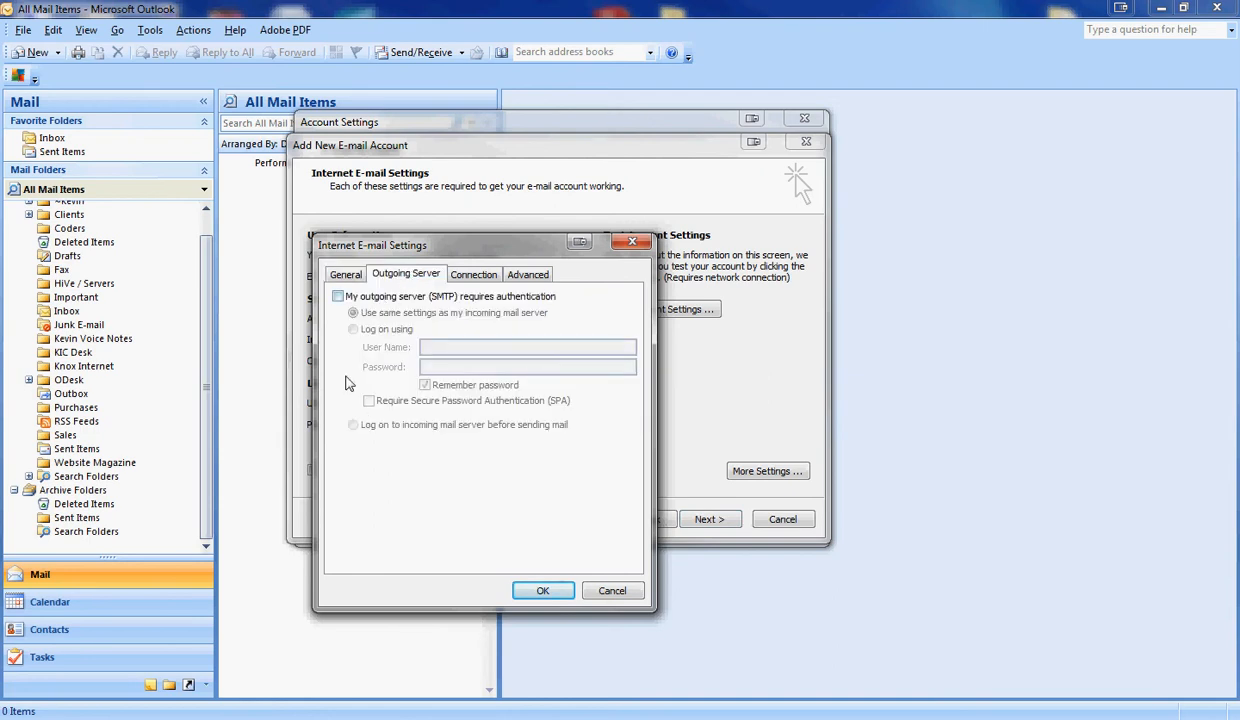
{"action": "left_click", "coordinate": [338, 297]}
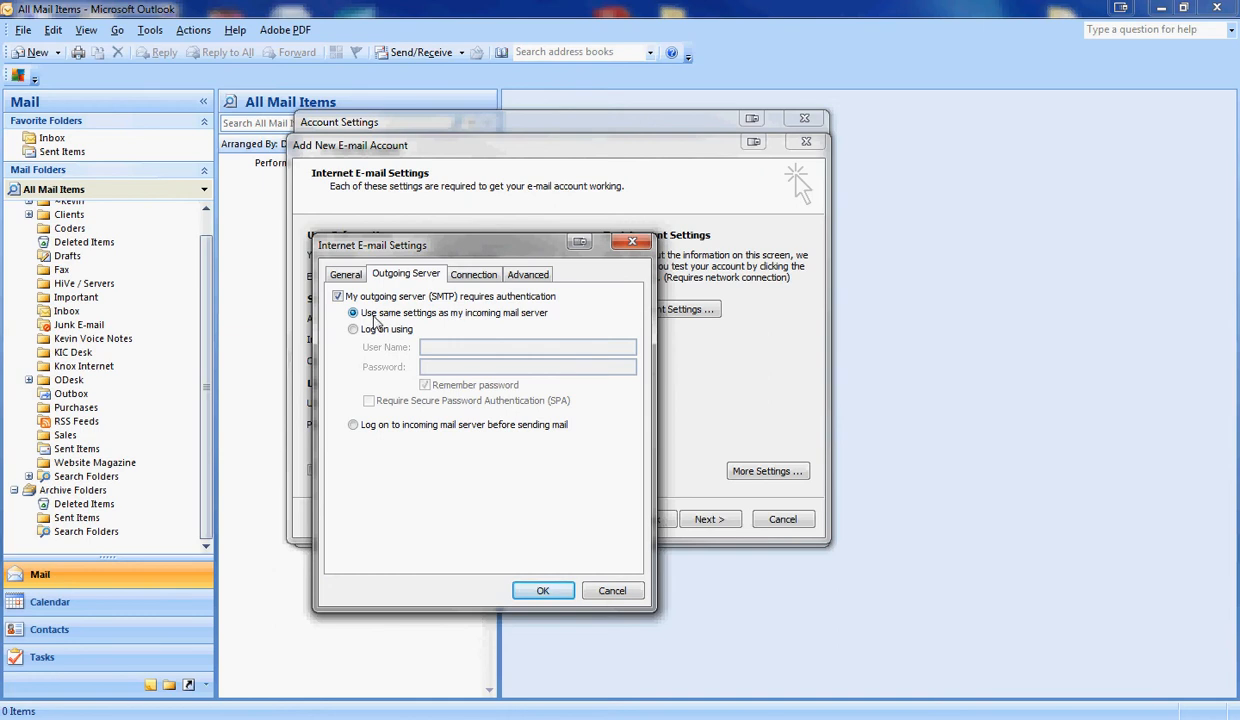
{"action": "left_click", "coordinate": [520, 276]}
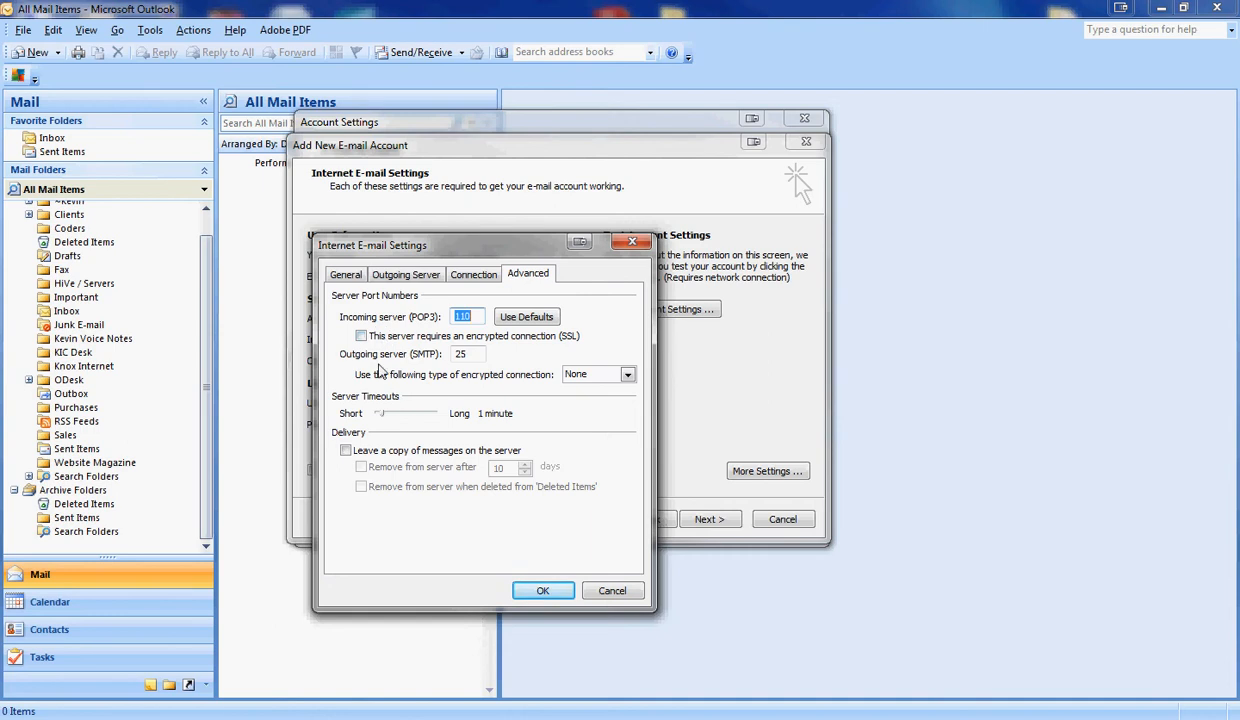
- Change the outgoing SMTP port from 25 to 2500 and confirm with OK
{"action": "left_click", "coordinate": [473, 316]}
{"action": "left_click_drag", "start_coordinate": [473, 316], "coordinate": [445, 316]}
{"action": "left_click", "coordinate": [465, 354]}
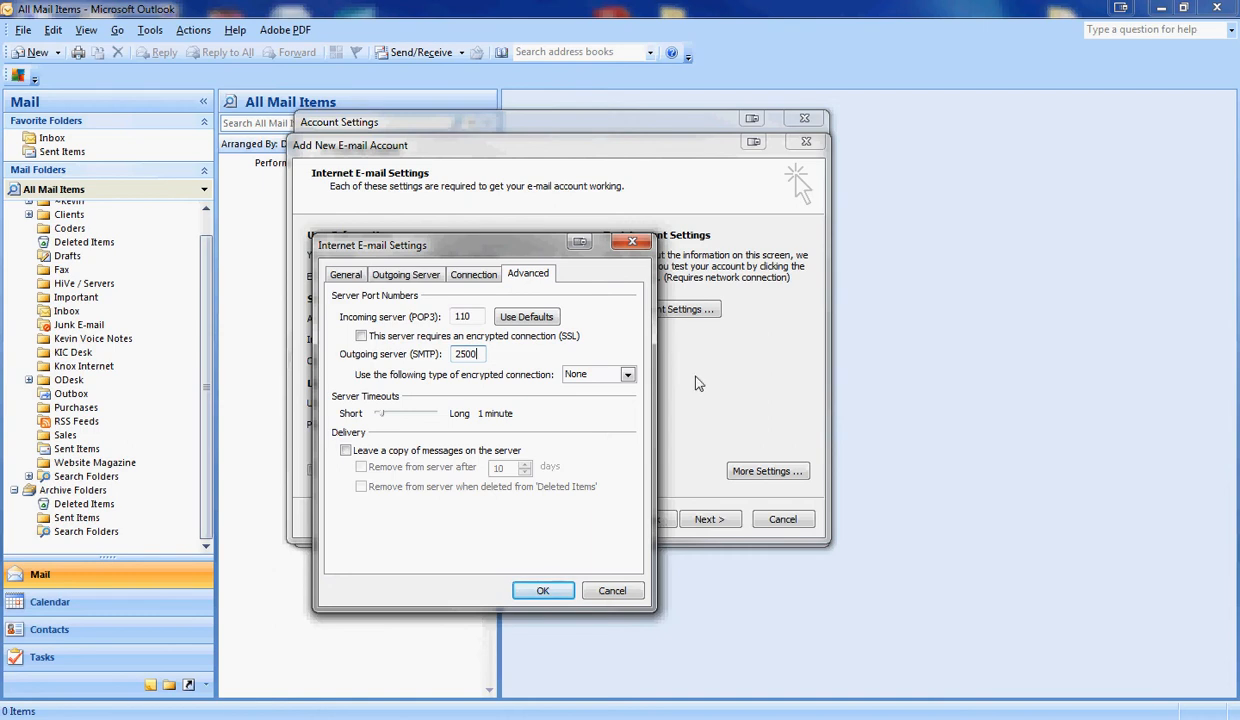
{"action": "left_click", "coordinate": [545, 591]}
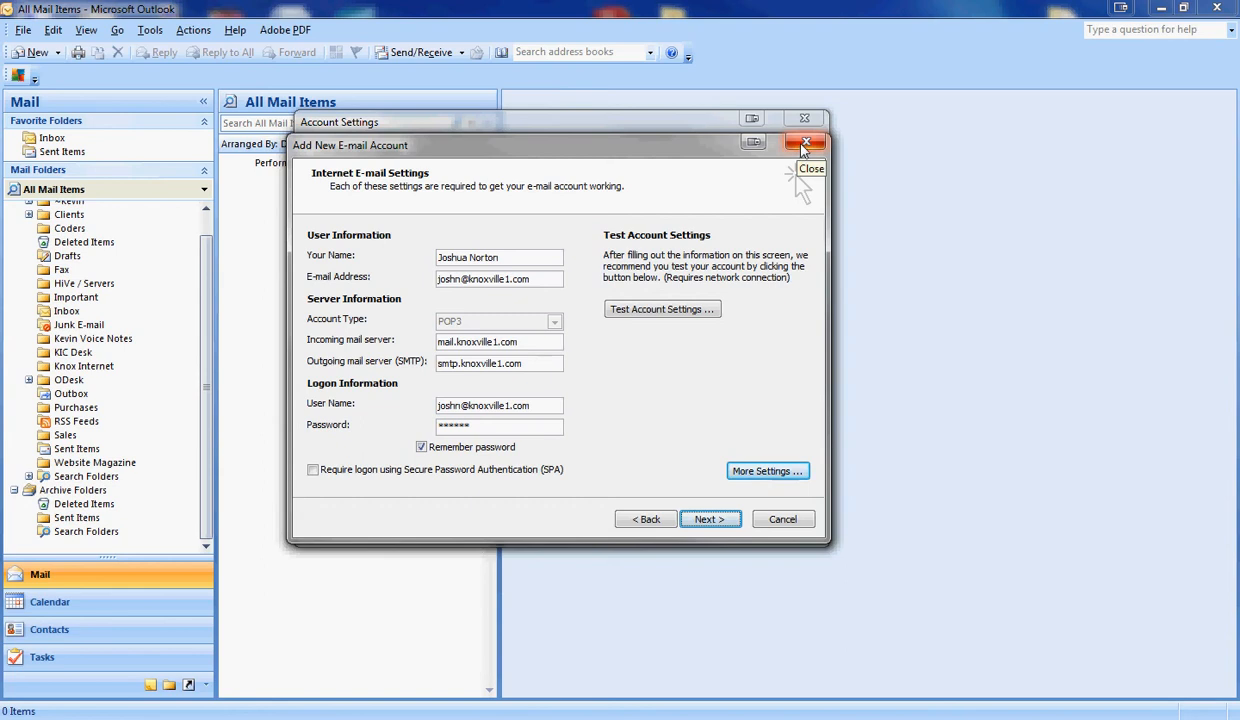
- Close the wizard and select the default POP/SMTP account in the E-mail accounts list
{"action": "left_click", "coordinate": [802, 145]}
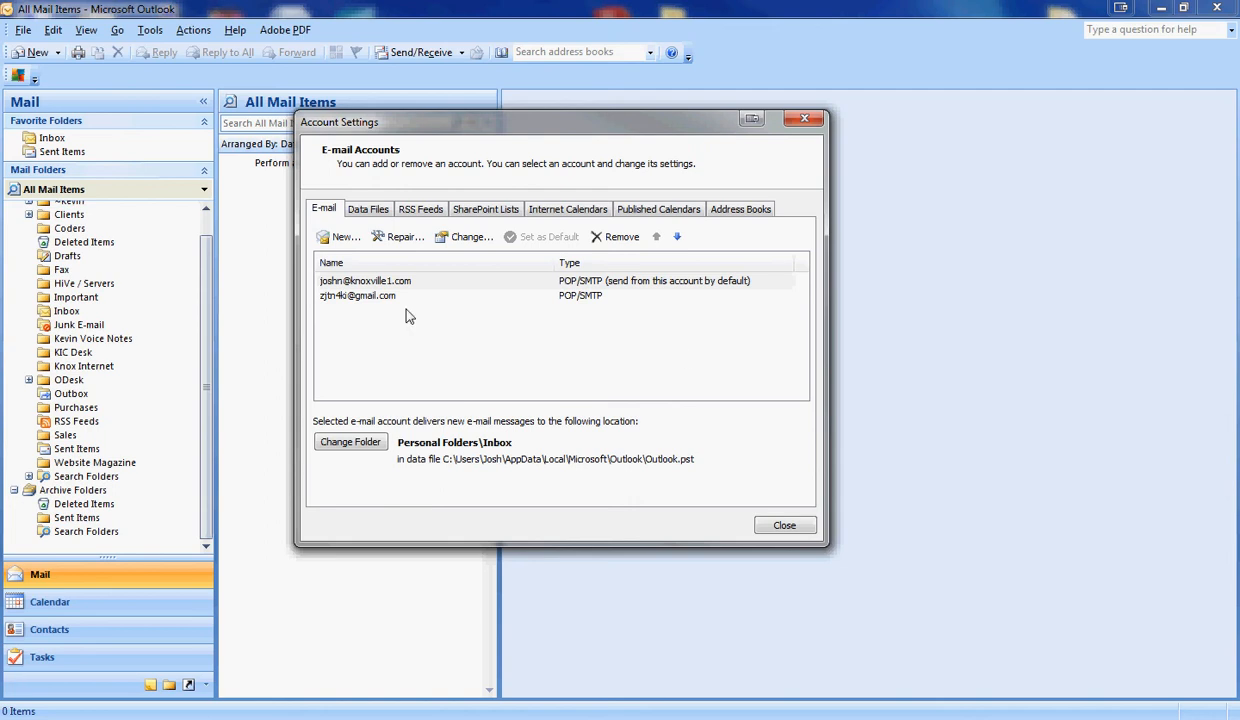
{"action": "left_click", "coordinate": [405, 284]}
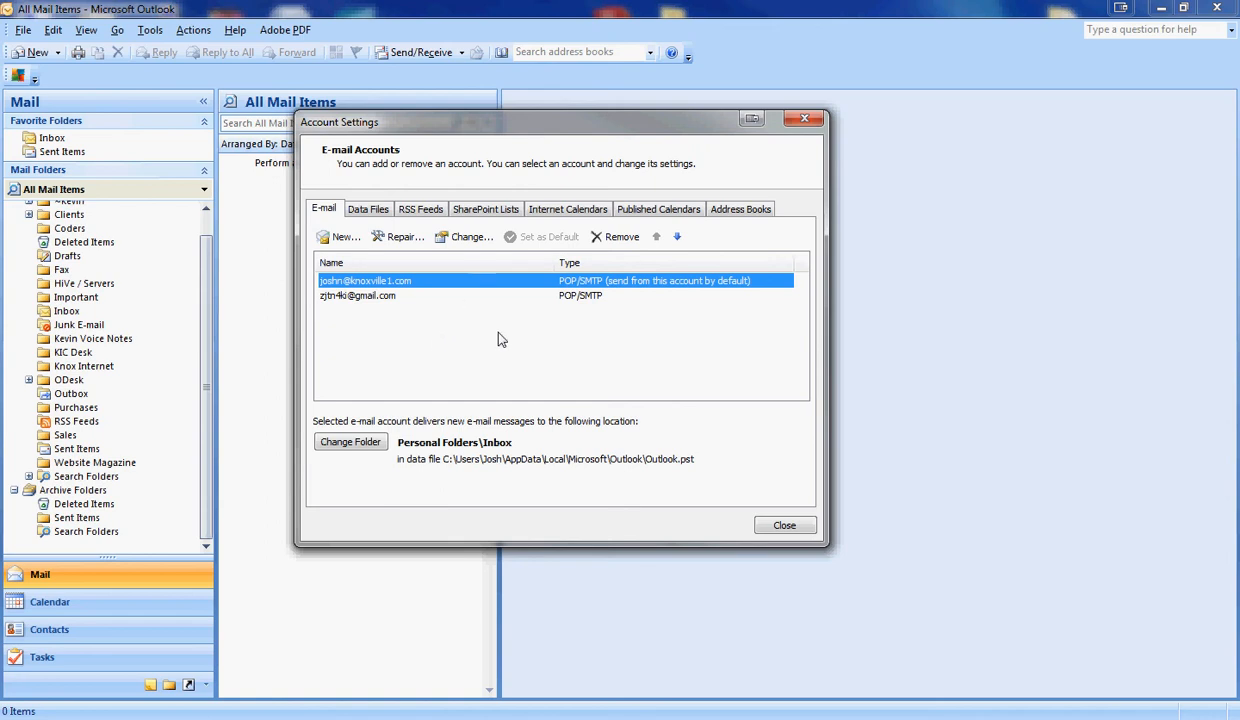
{"action": "left_click", "coordinate": [390, 296]}
{"action": "left_click", "coordinate": [386, 280]}
- Edit the default account, replacing outgoing server smtp.gmail.com with smtp.knoxville1.com
{"action": "left_click", "coordinate": [465, 238]}
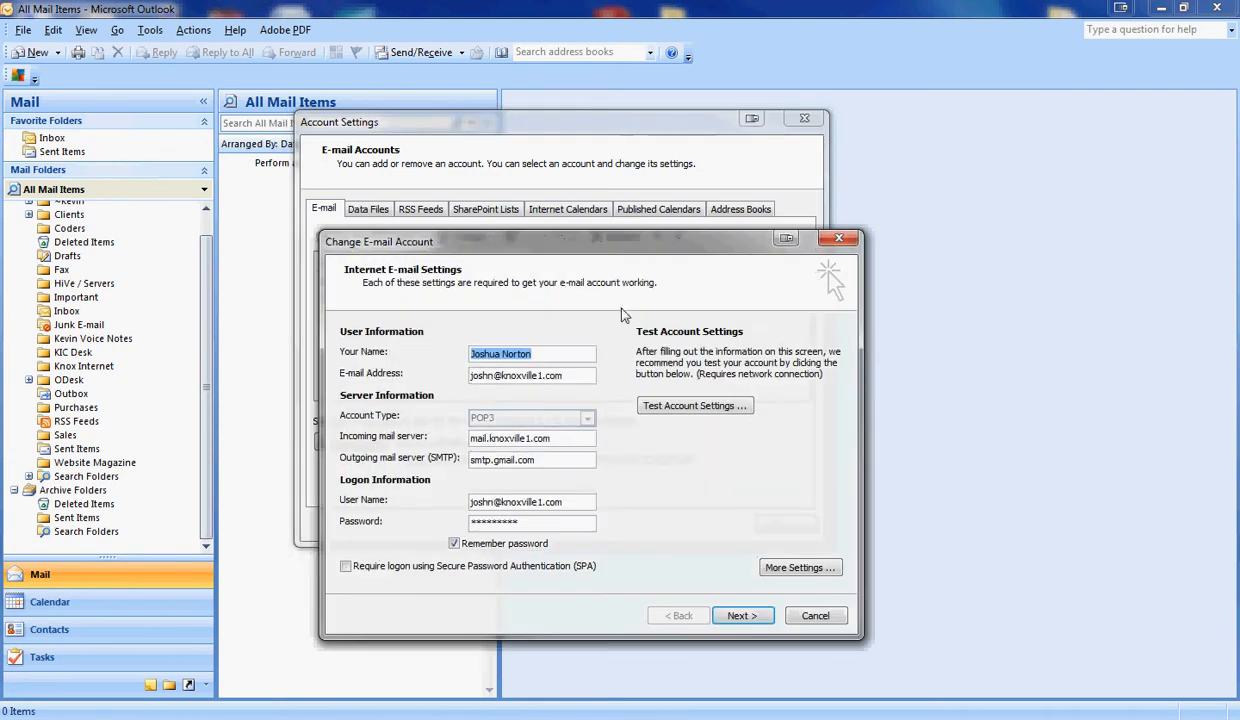
{"action": "left_click_drag", "start_coordinate": [645, 240], "coordinate": [617, 89]}
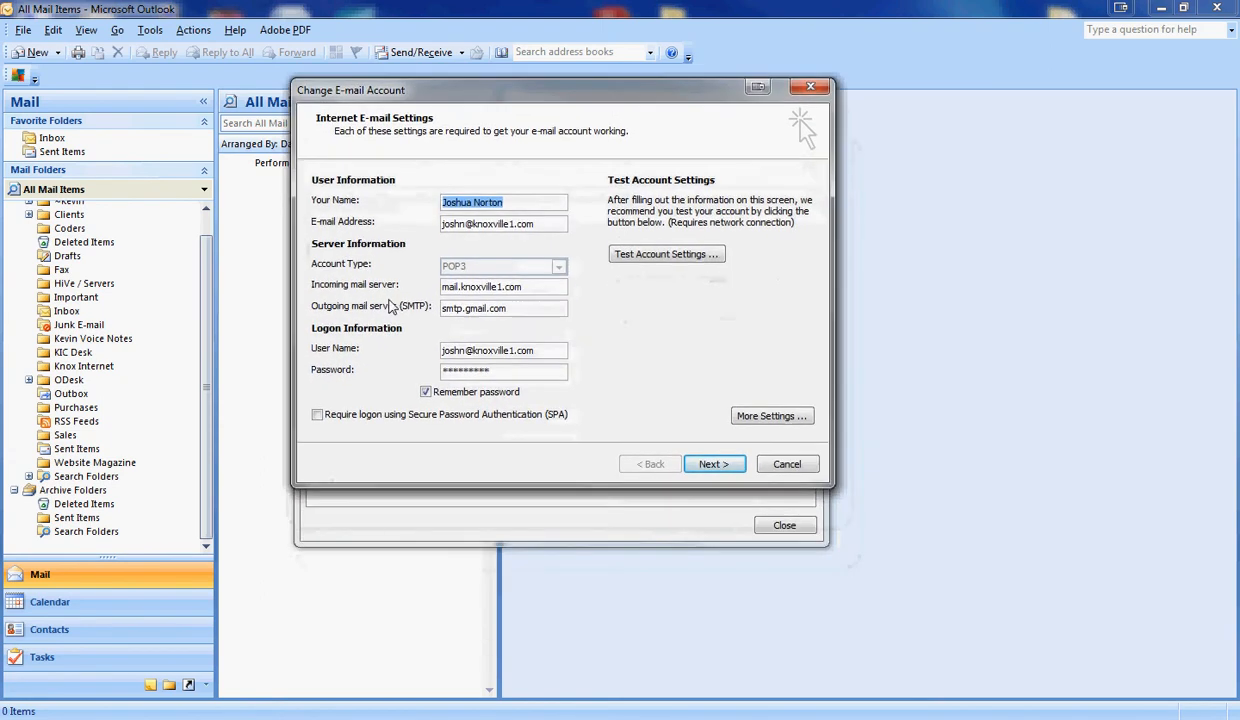
{"action": "left_click", "coordinate": [537, 286]}
{"action": "left_click_drag", "start_coordinate": [537, 286], "coordinate": [385, 292]}
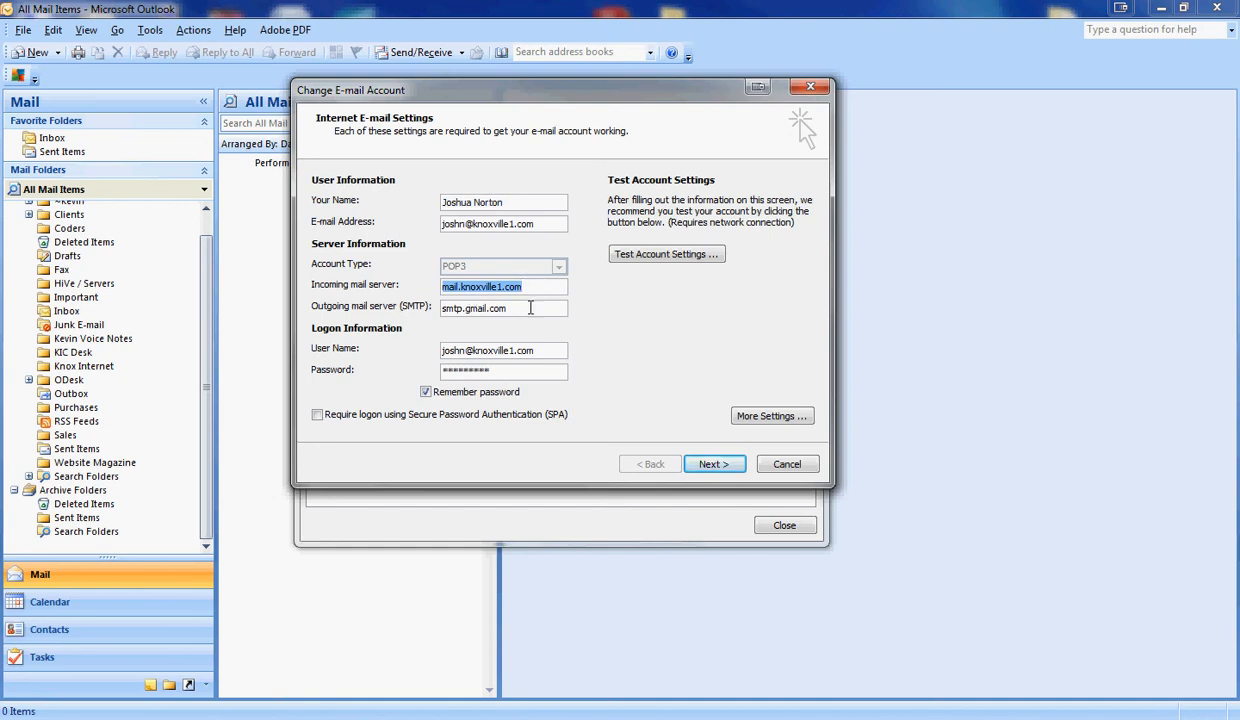
{"action": "left_click_drag", "start_coordinate": [530, 308], "coordinate": [368, 300]}
{"action": "type", "text": "smtp.knoxville1.com"}
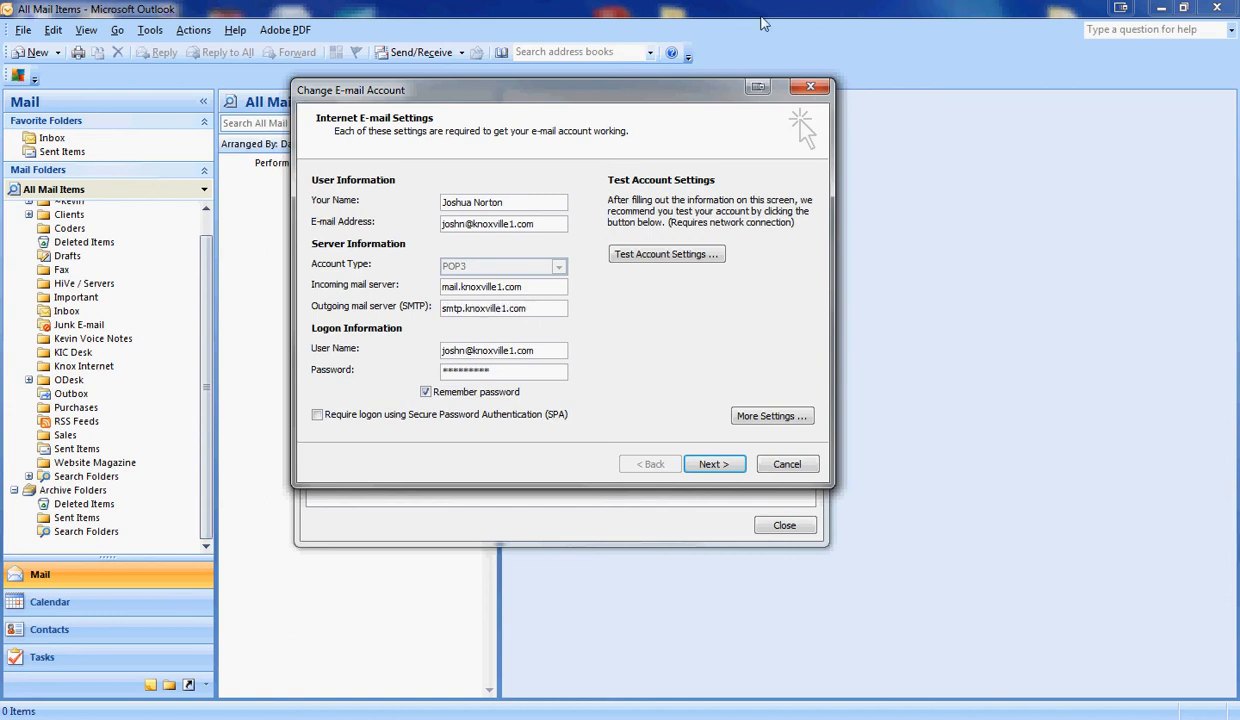
- Change the default account's outgoing SMTP port from 587 to 2500, keeping authentication enabled
{"action": "left_click", "coordinate": [760, 416]}
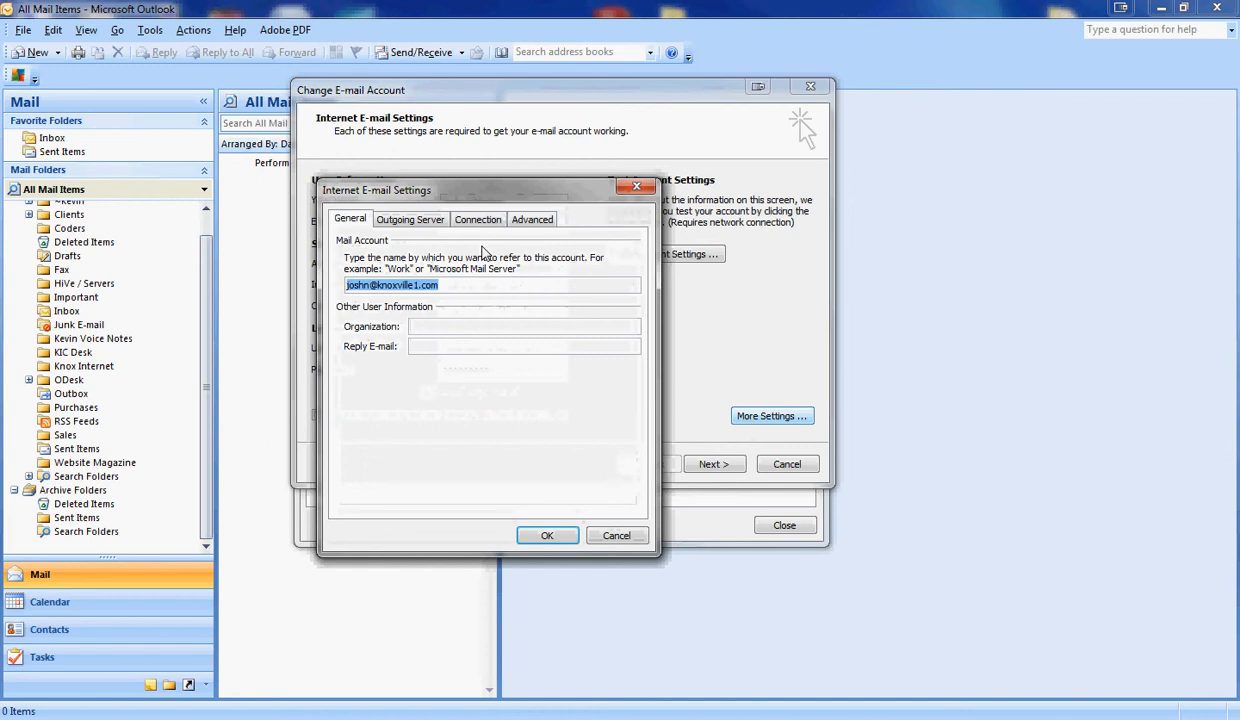
{"action": "left_click", "coordinate": [418, 221]}
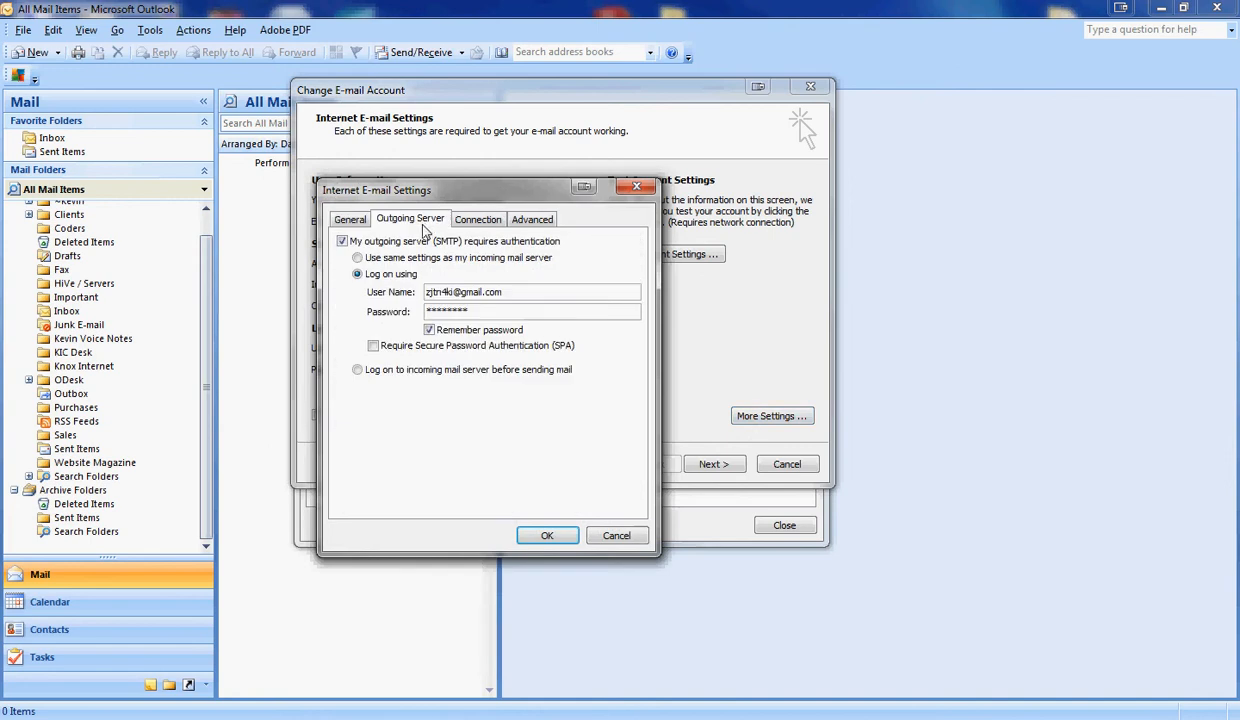
{"action": "left_click", "coordinate": [518, 221]}
{"action": "left_click", "coordinate": [634, 187]}
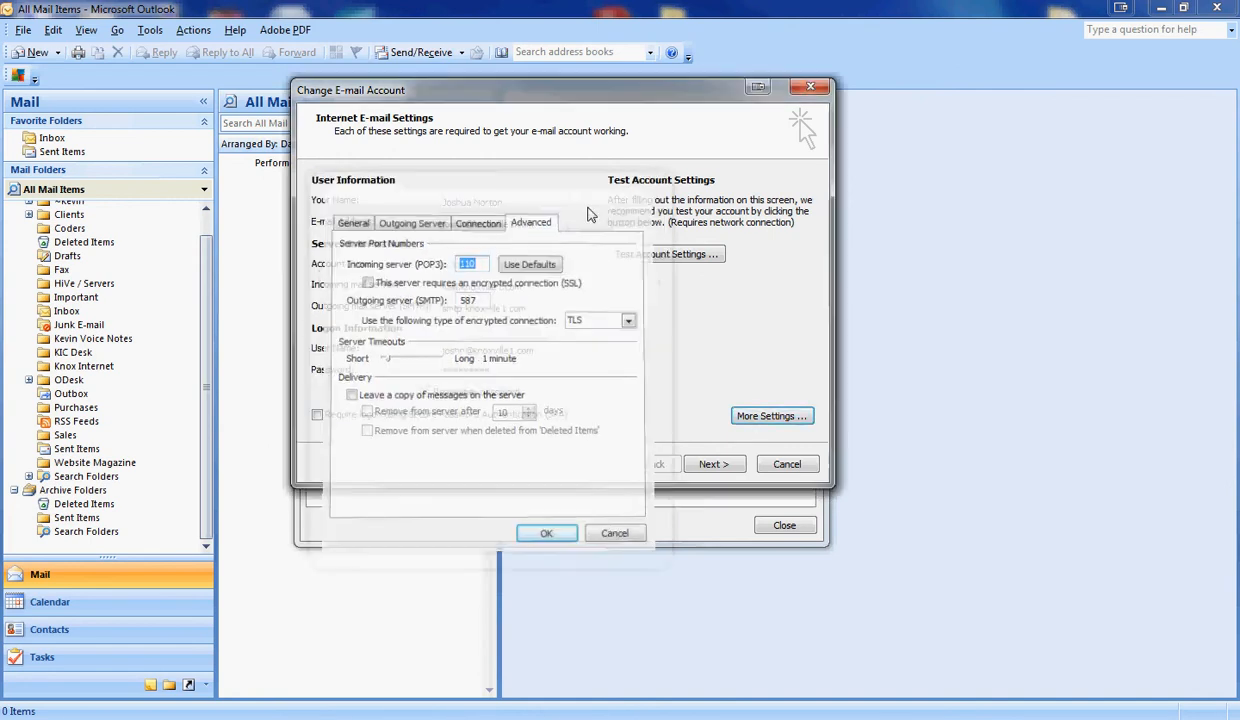
{"action": "left_click", "coordinate": [771, 416]}
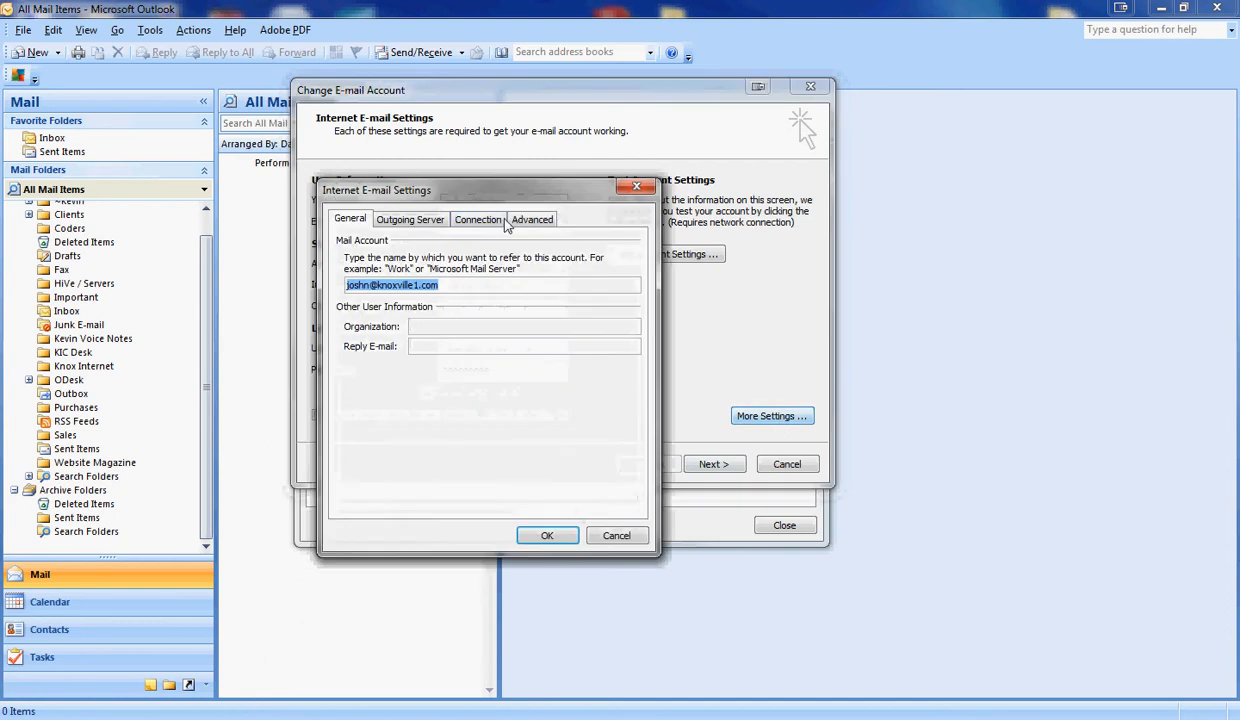
{"action": "left_click", "coordinate": [522, 219]}
{"action": "double_click", "coordinate": [468, 298]}
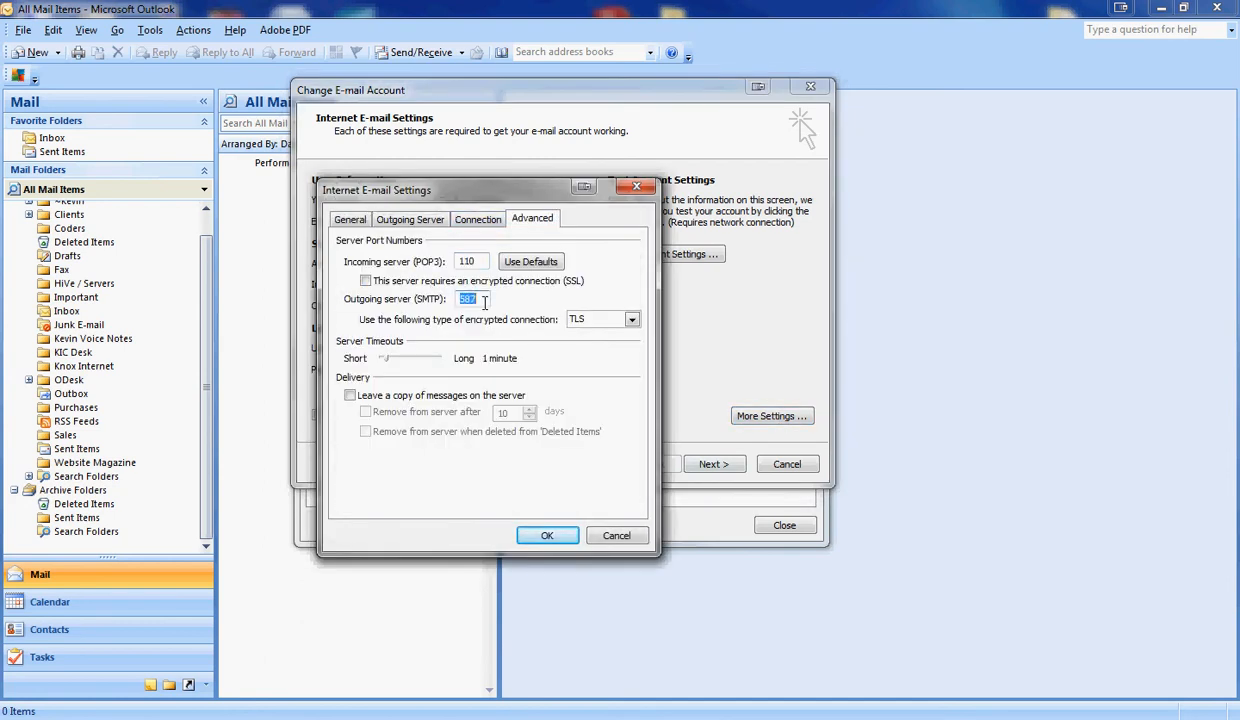
{"action": "type", "text": "2500"}
{"action": "left_click", "coordinate": [550, 535]}
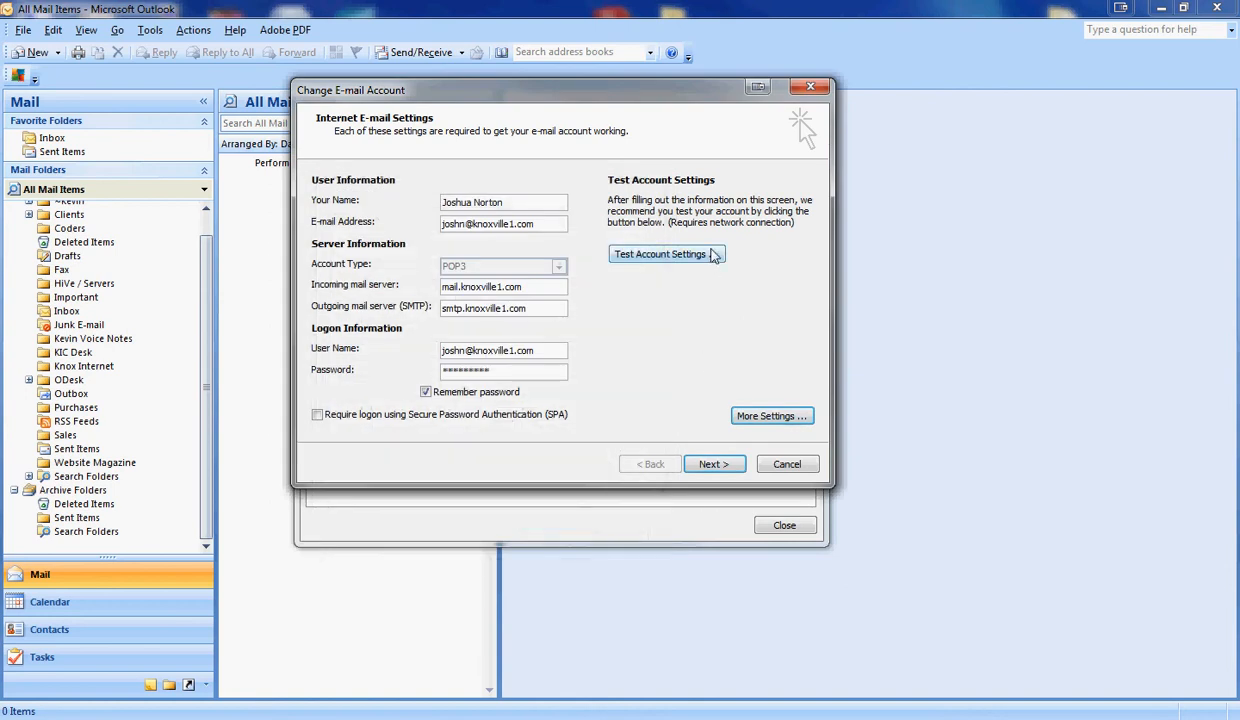
- Test the account settings, accepting the certificate warning and cancelling the password prompt
{"action": "left_click", "coordinate": [690, 253]}
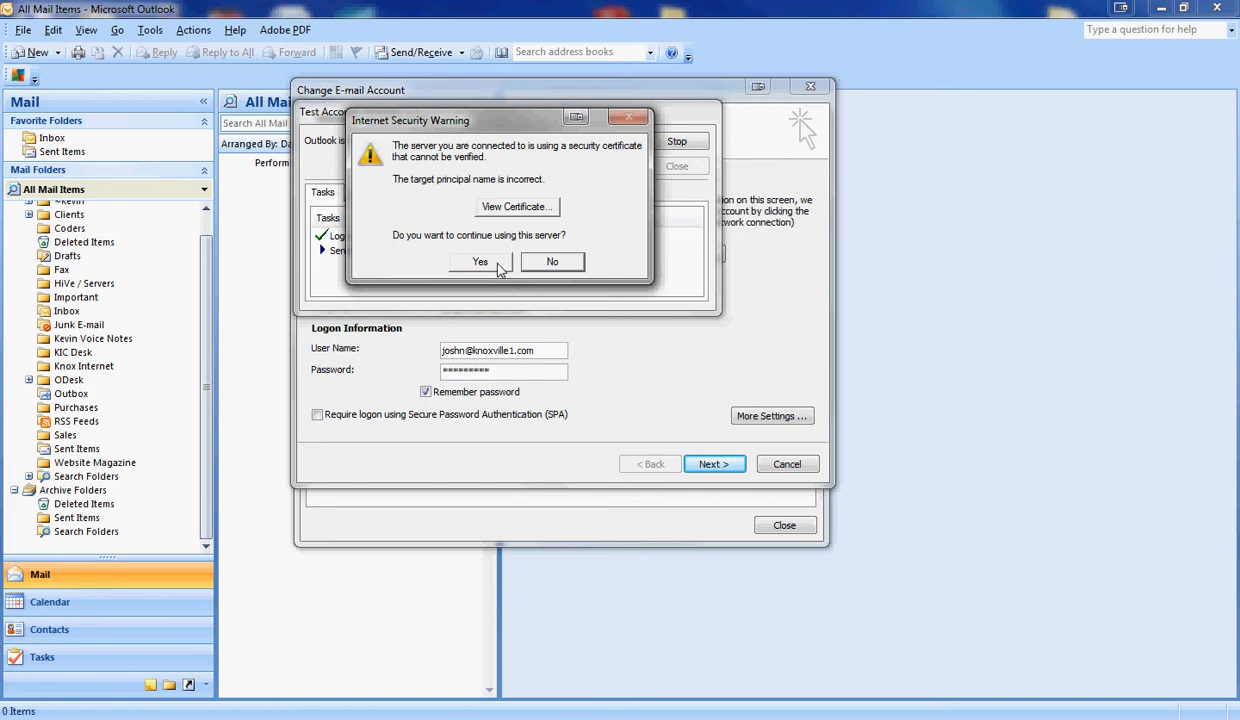
{"action": "left_click", "coordinate": [480, 262]}
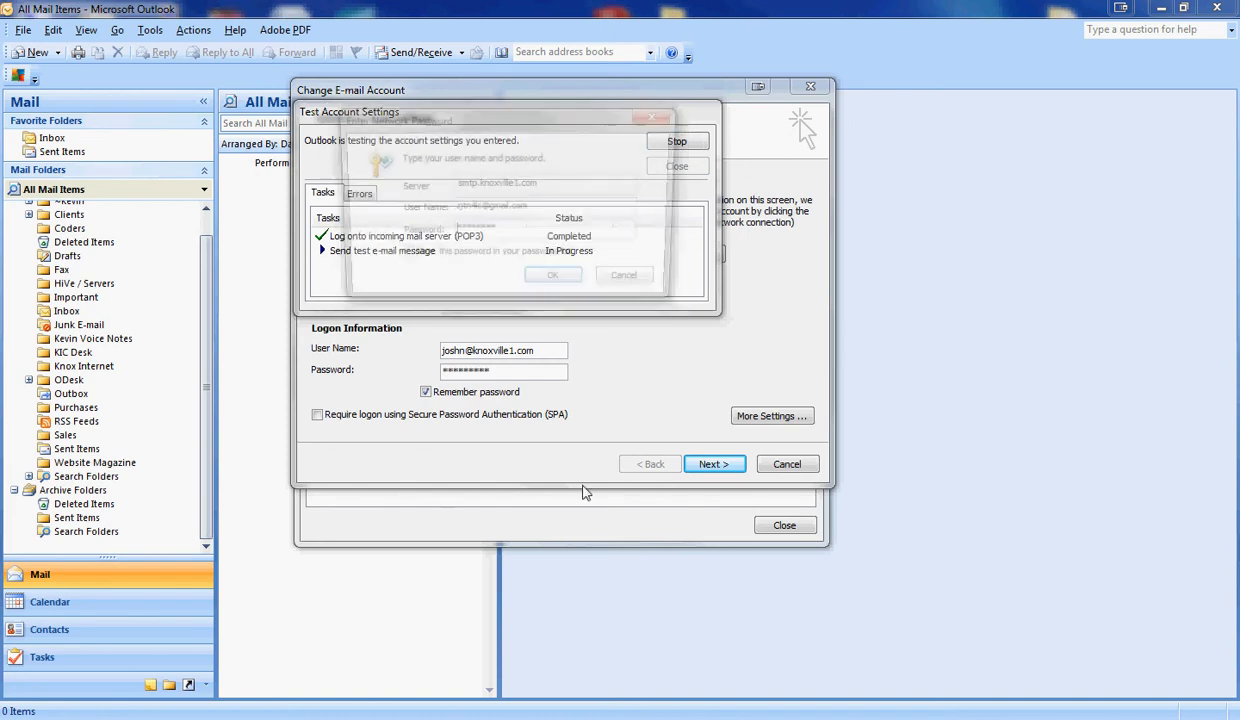
{"action": "left_click", "coordinate": [628, 284]}
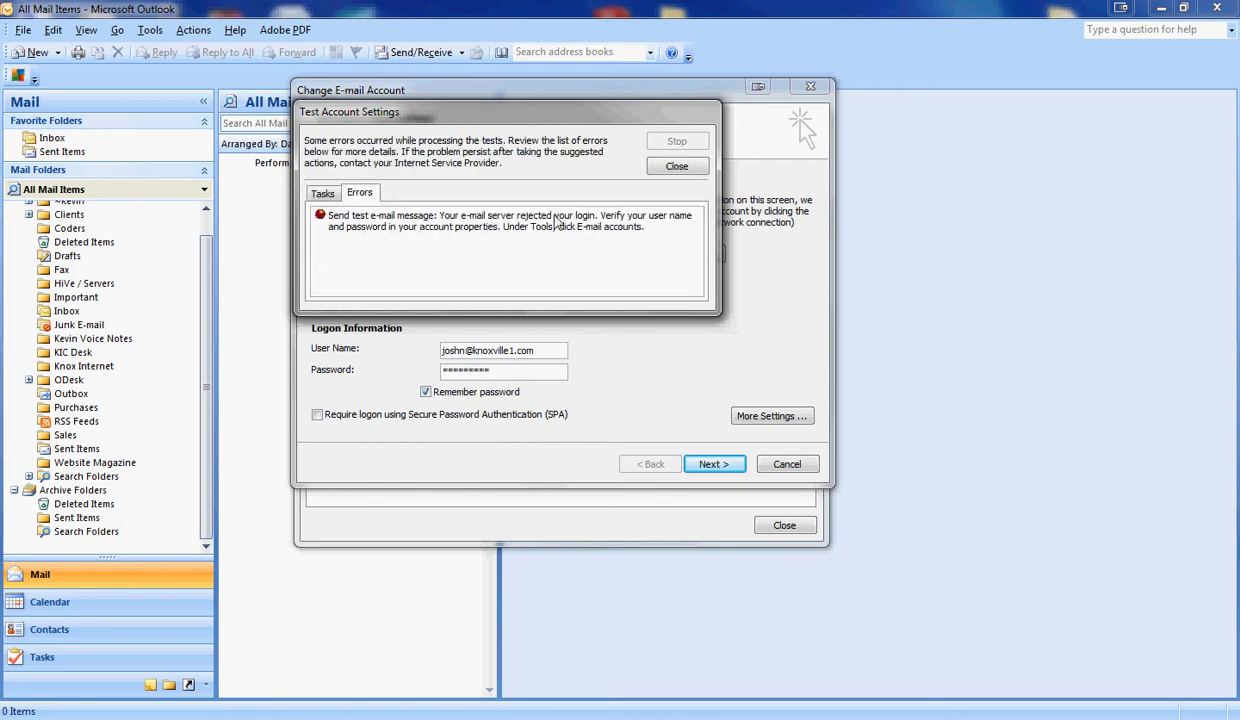
{"action": "left_click", "coordinate": [677, 167]}
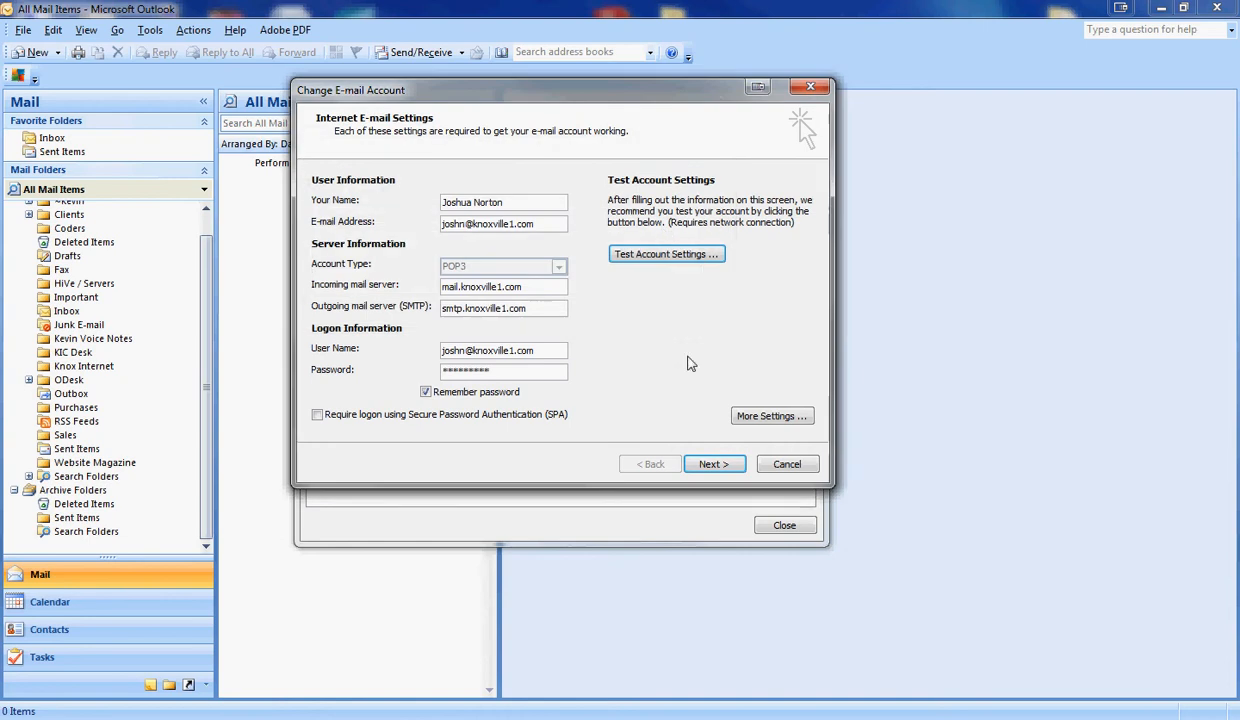
- Cancel the Change E-mail Account changes and close the Account Settings window
{"action": "left_click", "coordinate": [788, 465]}
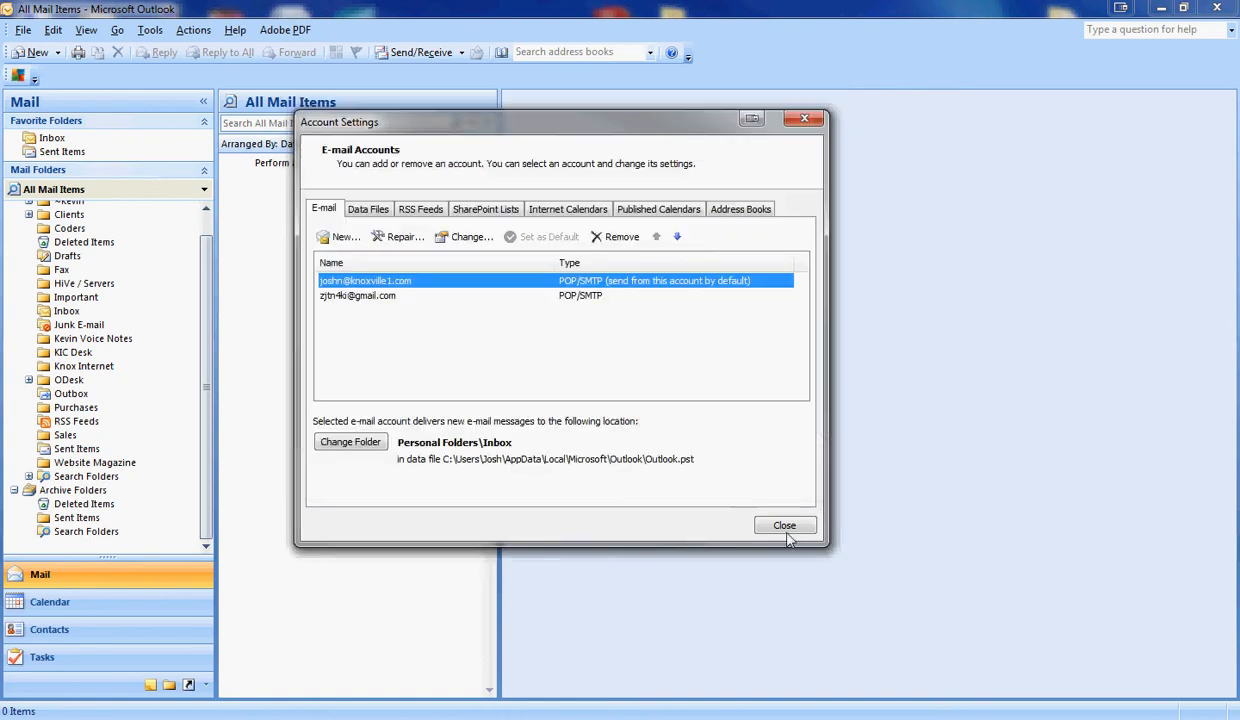
{"action": "left_click", "coordinate": [789, 530]}
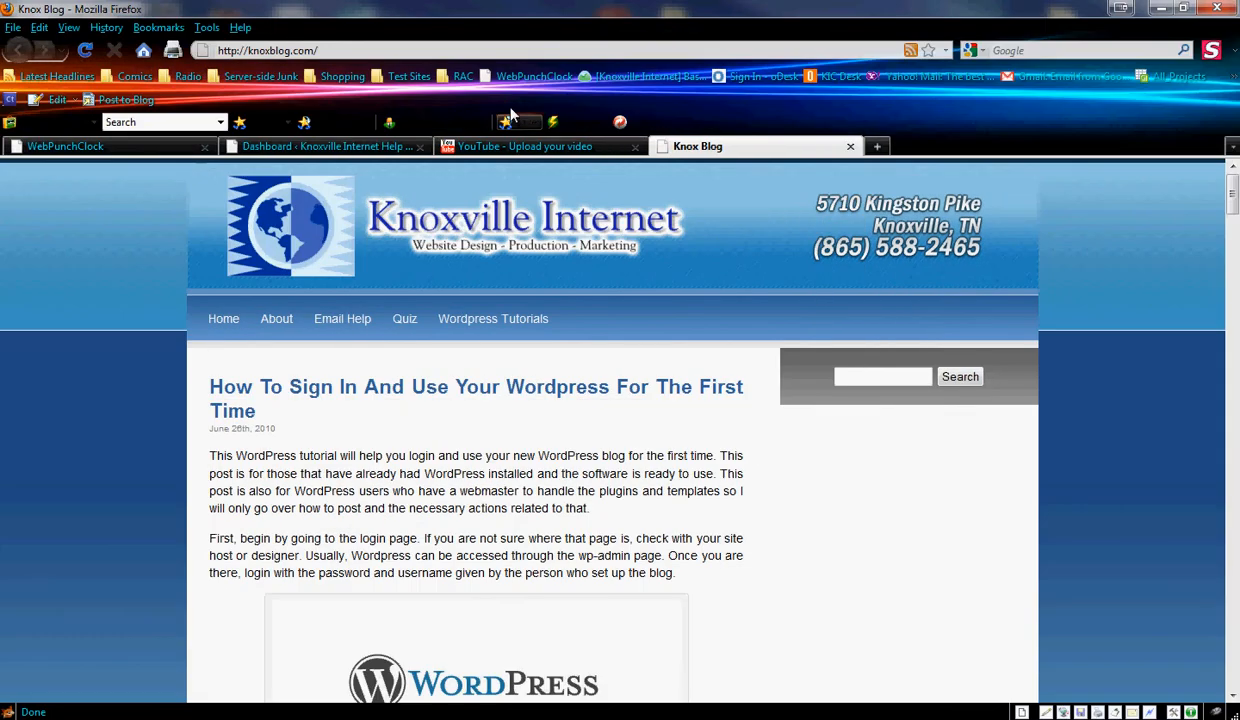
- Open the Knox Blog Email Help page in Firefox and restore it to a floating window over Outlook
{"action": "left_click", "coordinate": [402, 48]}
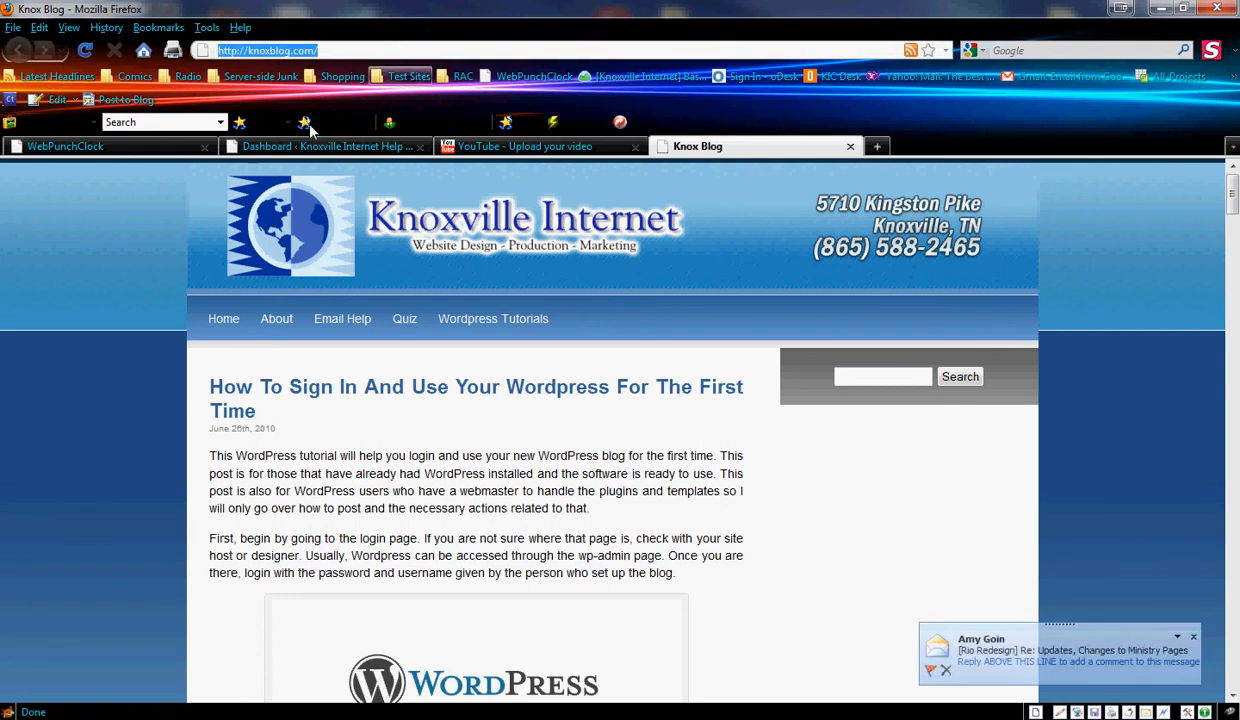
{"action": "left_click", "coordinate": [342, 320]}
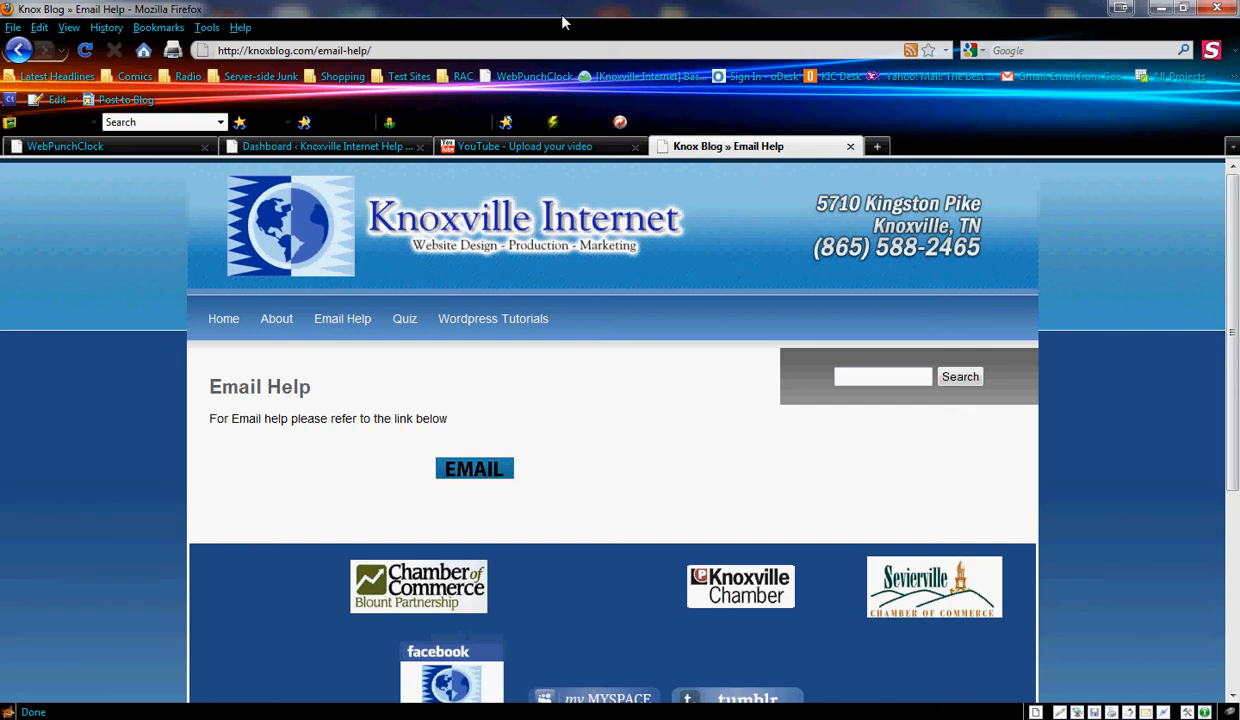
{"action": "left_click_drag", "start_coordinate": [563, 20], "coordinate": [575, 60]}
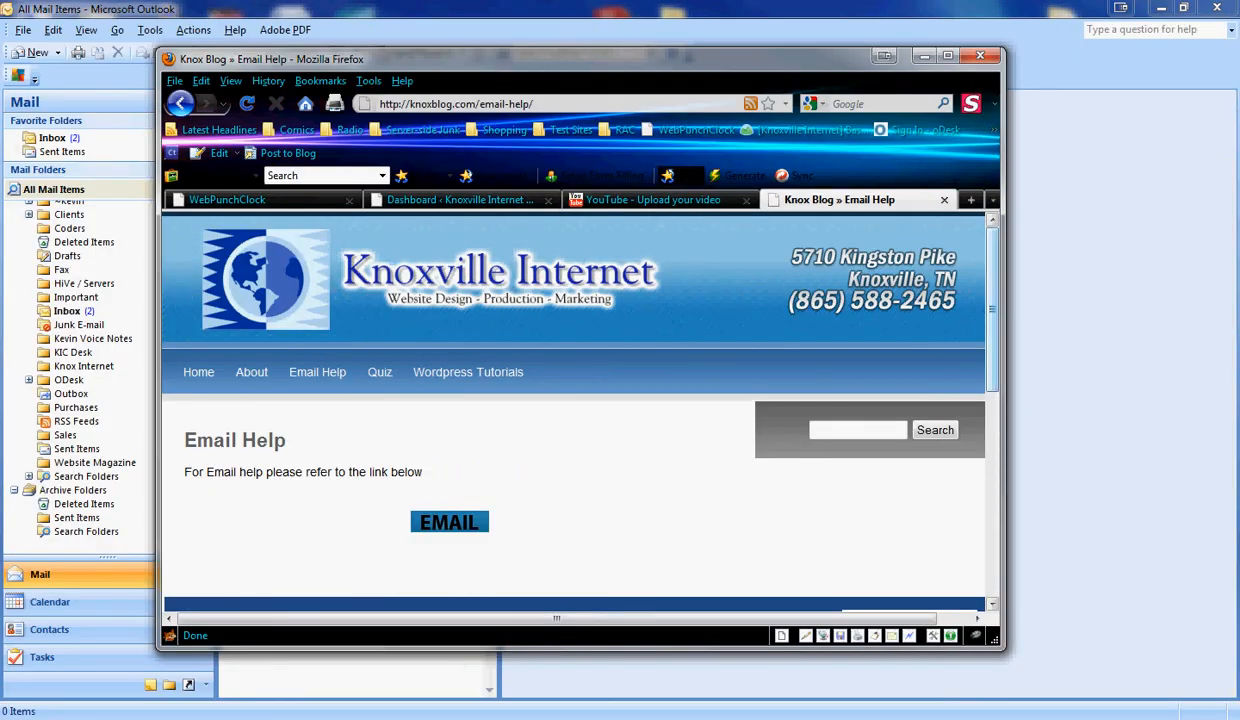